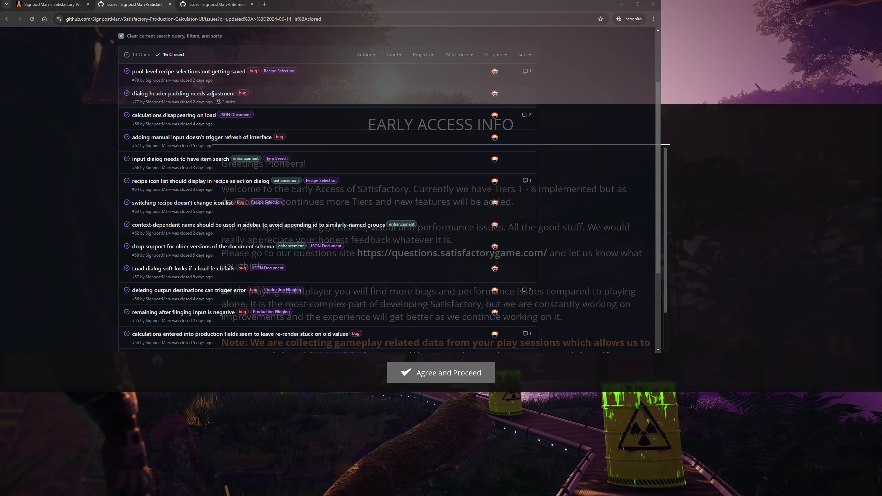
Scroll the recently closed calculator issues down to issue #4
scroll(327, 188, down, 3)
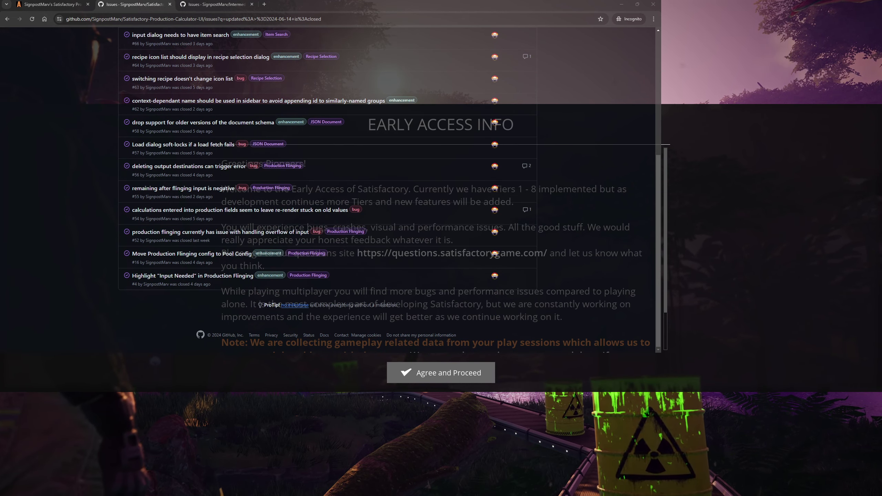
mouse_move(193, 275)
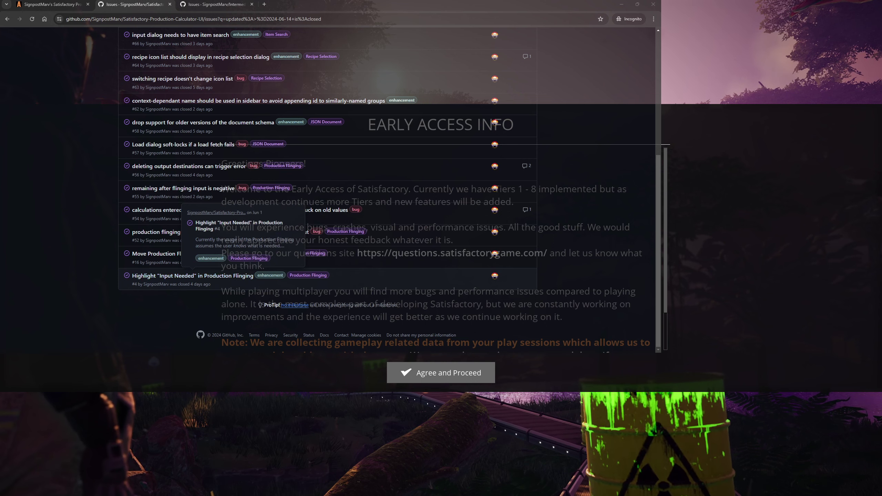
Go to the planner, reload it to its start screen and start a new empty plan
key(ctrl+shift+Tab)
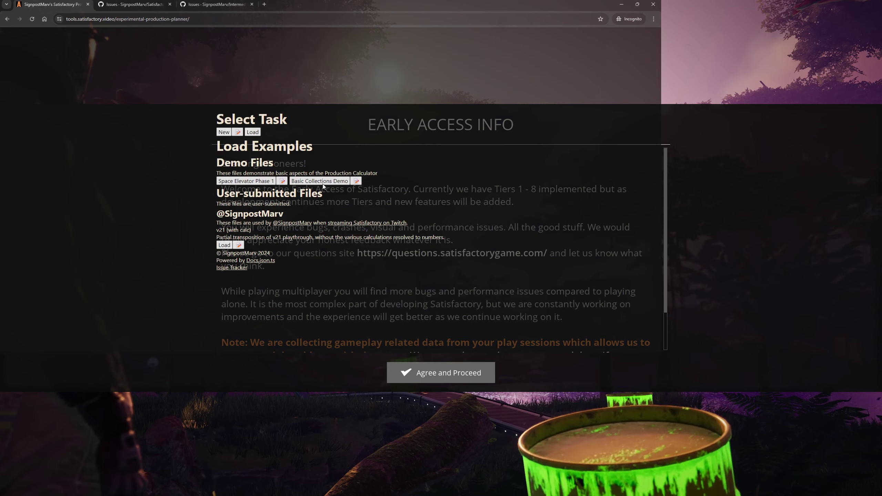
click(224, 244)
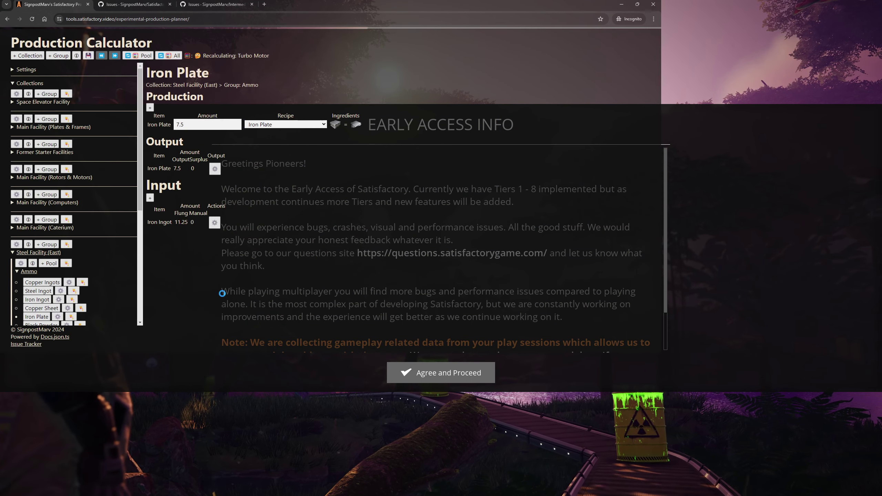
key(F5)
click(226, 134)
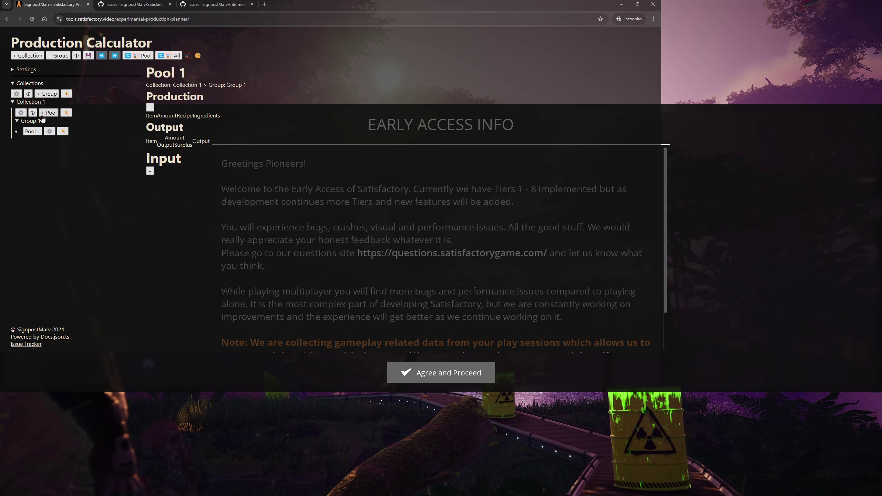
Add a second pool to Group 1 producing Steel Beam
click(43, 113)
click(150, 109)
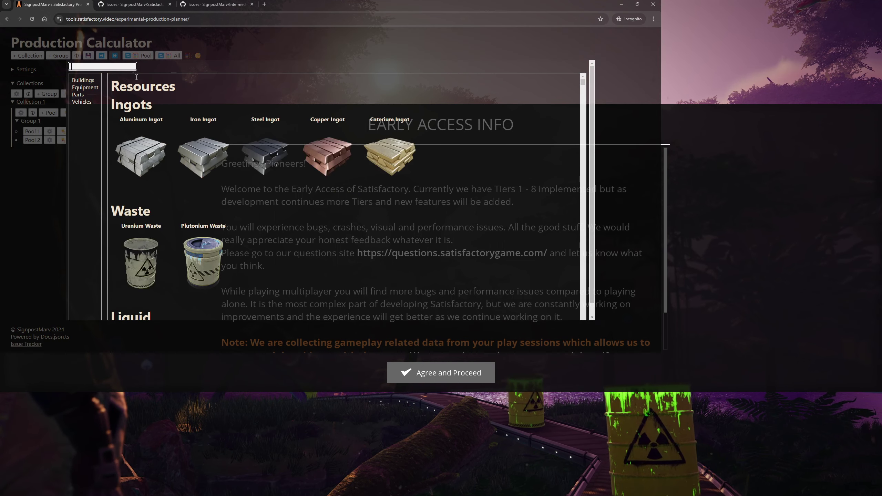
text(be)
scroll(128, 97, down, 8)
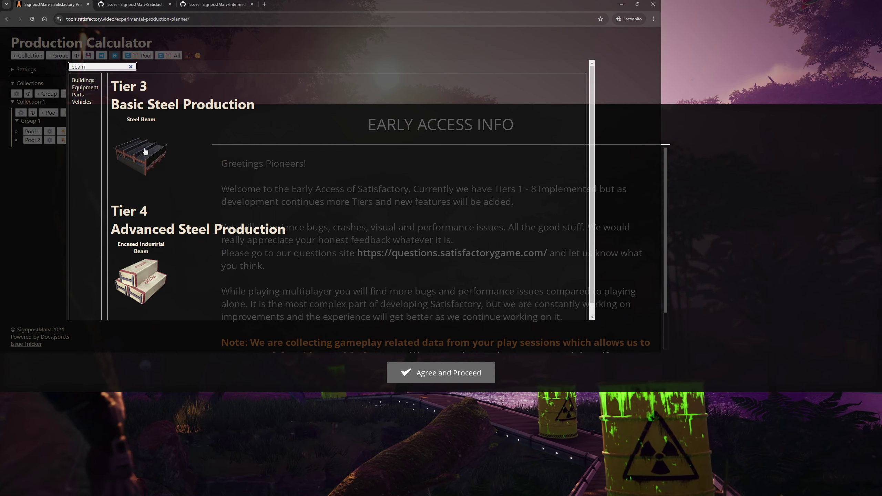
click(143, 148)
Set Pool 1 to produce Steel Ingot and open its config
click(27, 131)
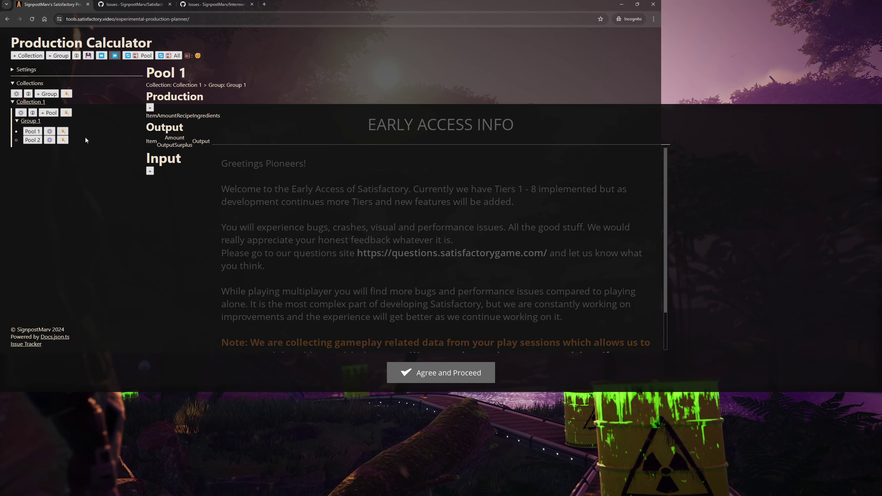
click(149, 108)
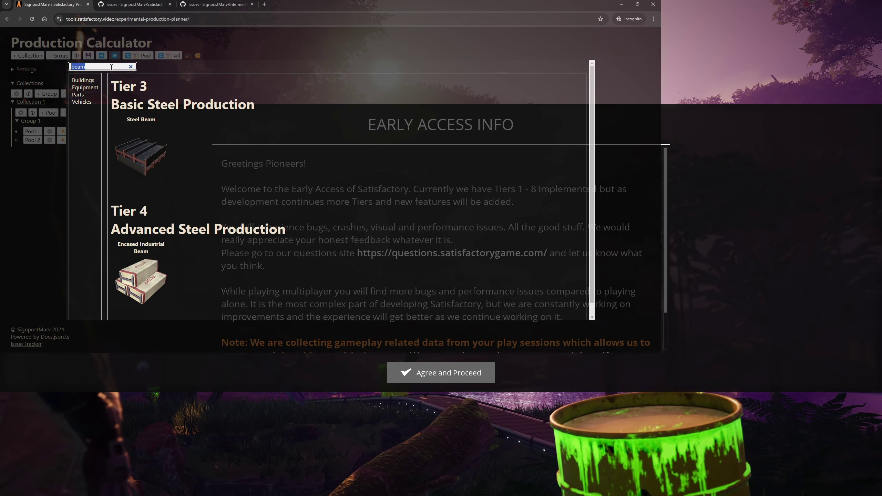
text(ingo)
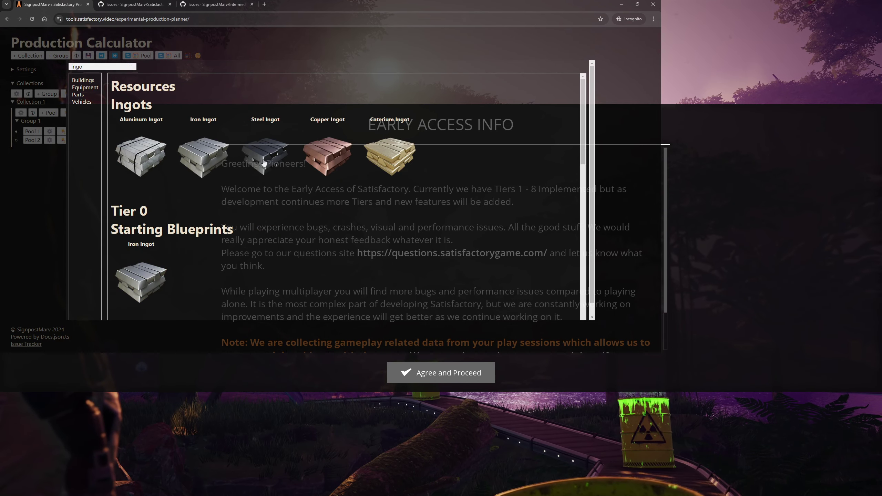
click(264, 163)
click(213, 210)
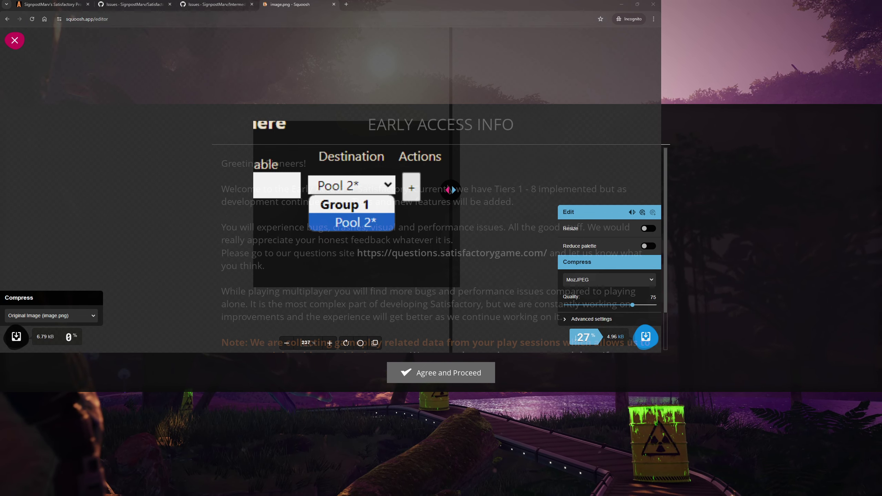
Return to the calculator, where Pool 1 flings 1 Steel Ingot to Pool 2
key(ctrl+1)
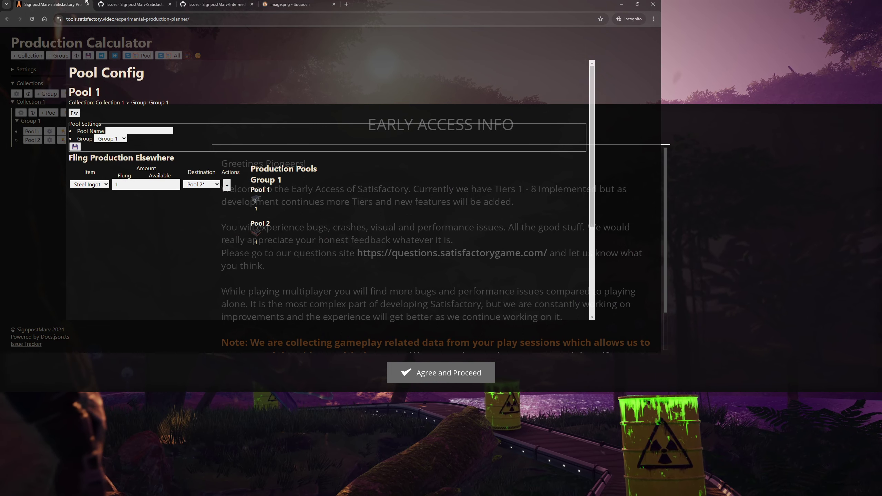
Glance at the GitHub issues, return to the calculator and accept the game's Early Access notice
key(ctrl+2)
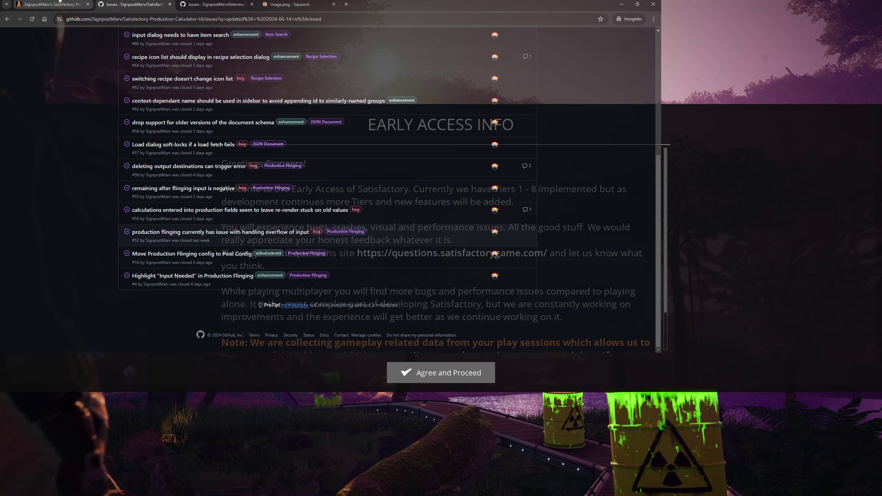
click(70, 5)
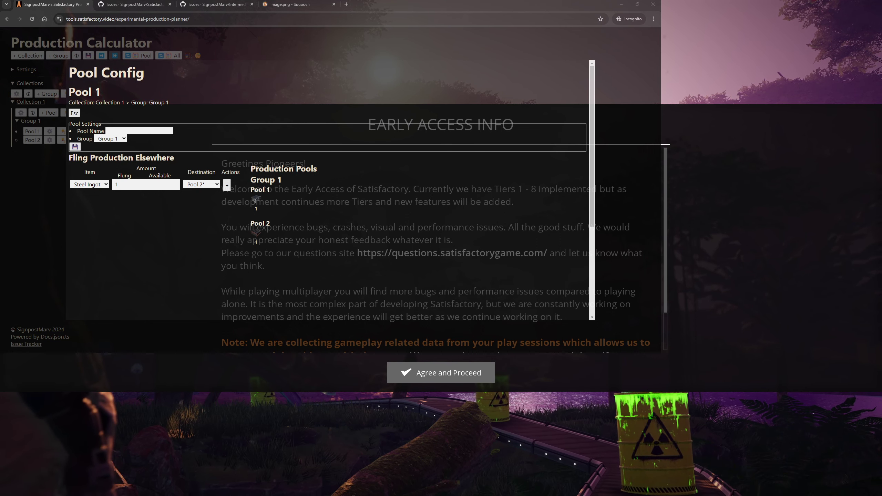
click(414, 375)
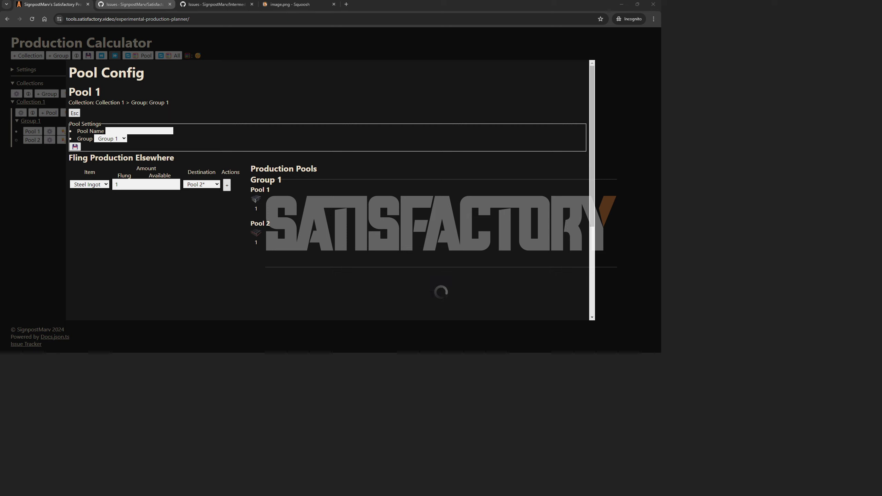
Review GitHub issues #52 and #54, returning to the calculator after each
click(106, 3)
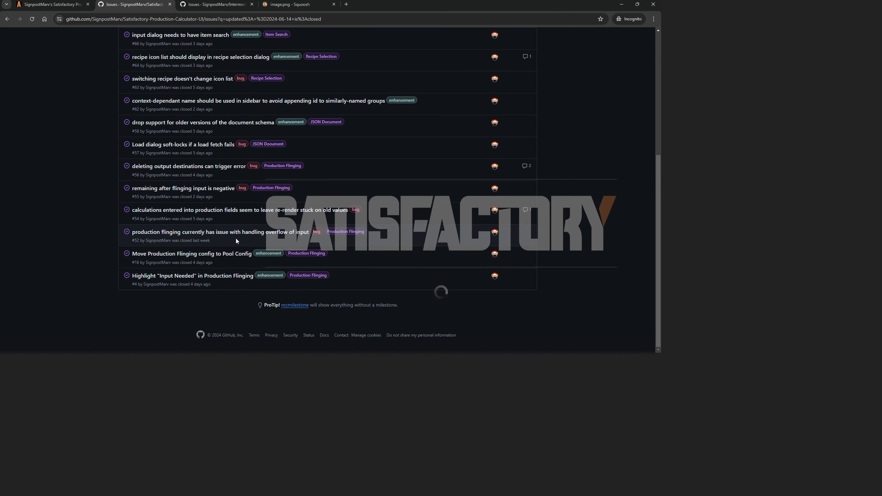
mouse_move(236, 235)
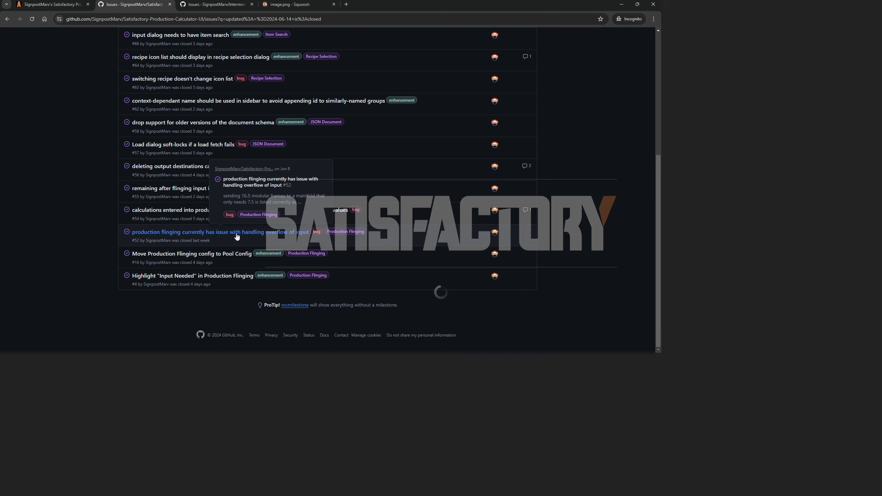
click(61, 3)
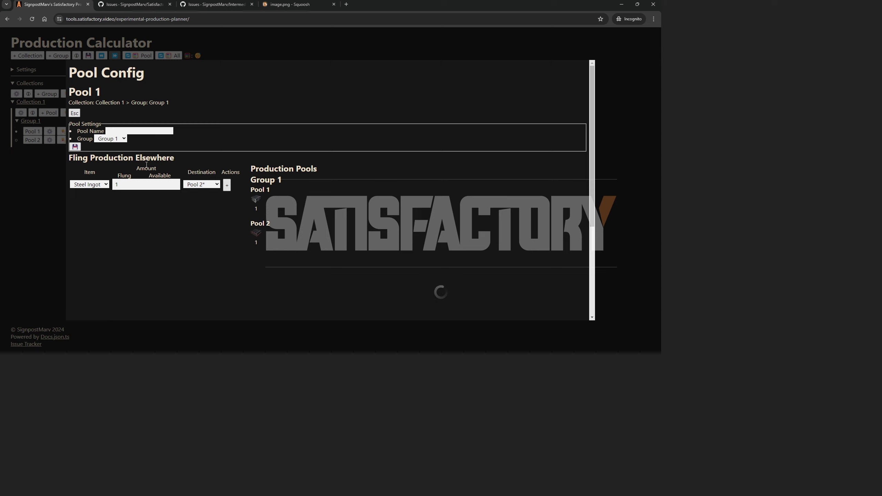
click(157, 3)
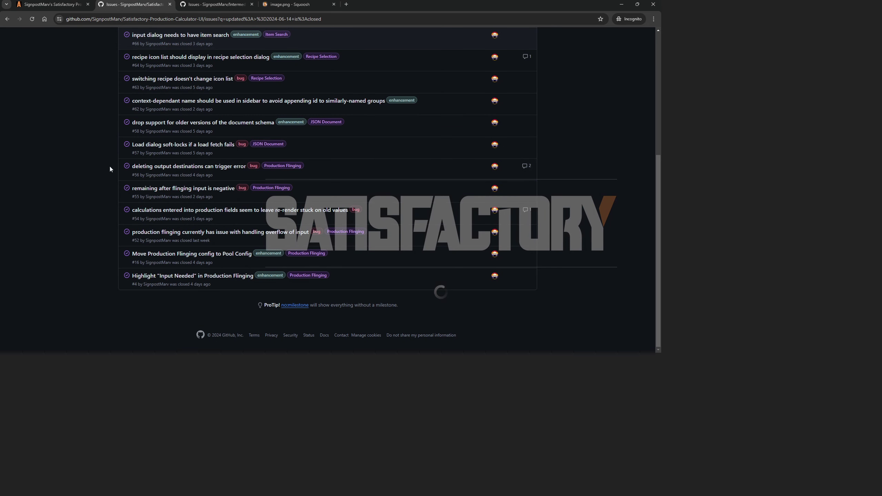
mouse_move(200, 213)
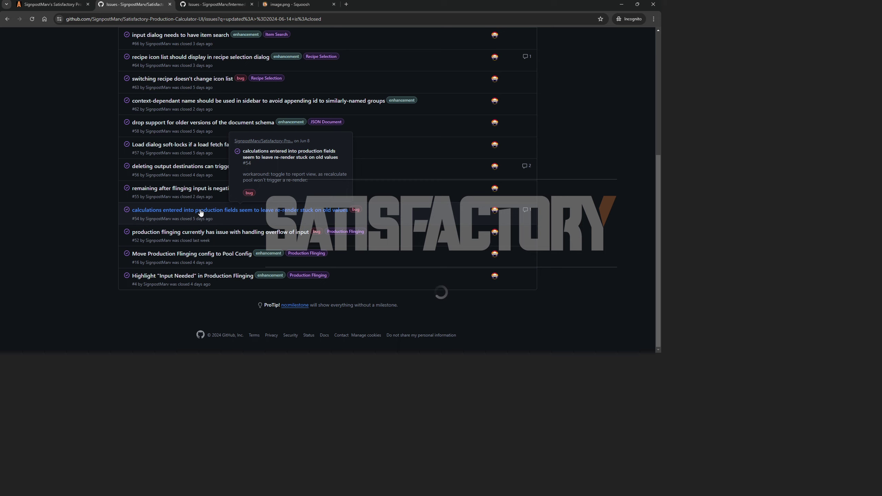
click(51, 4)
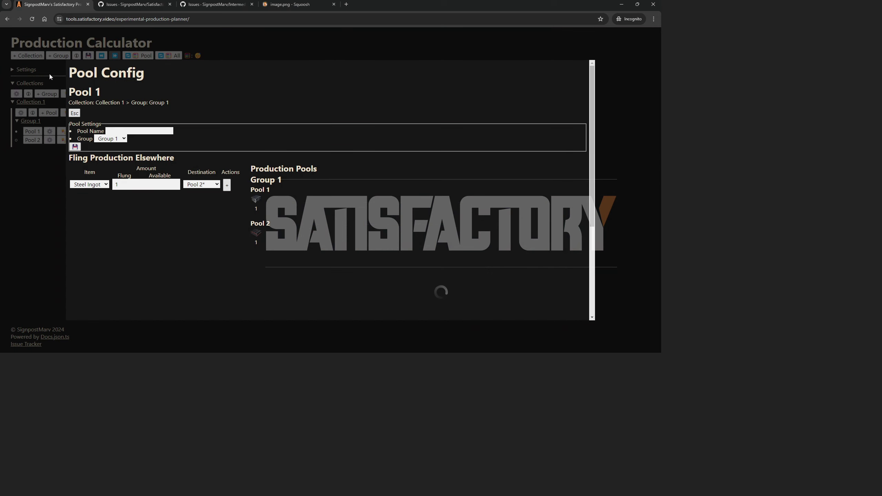
Close Pool 1's config and toggle the current display mode back and forth
click(25, 69)
click(26, 69)
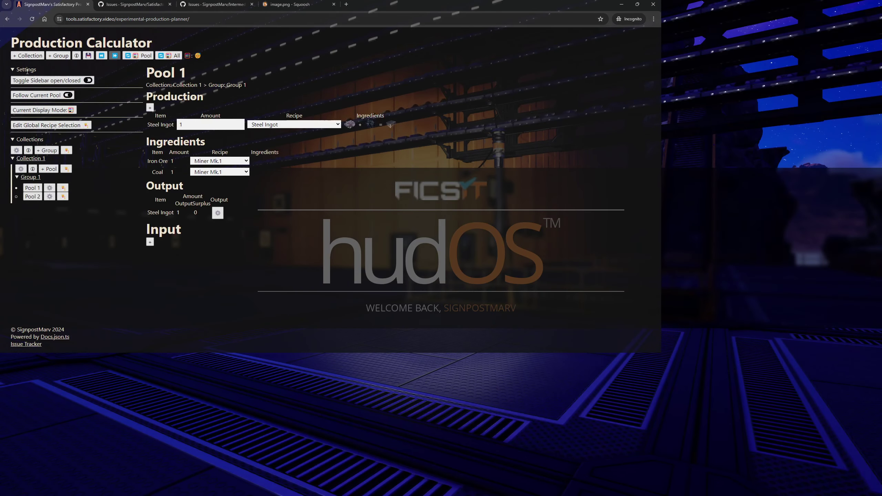
click(39, 110)
click(39, 110)
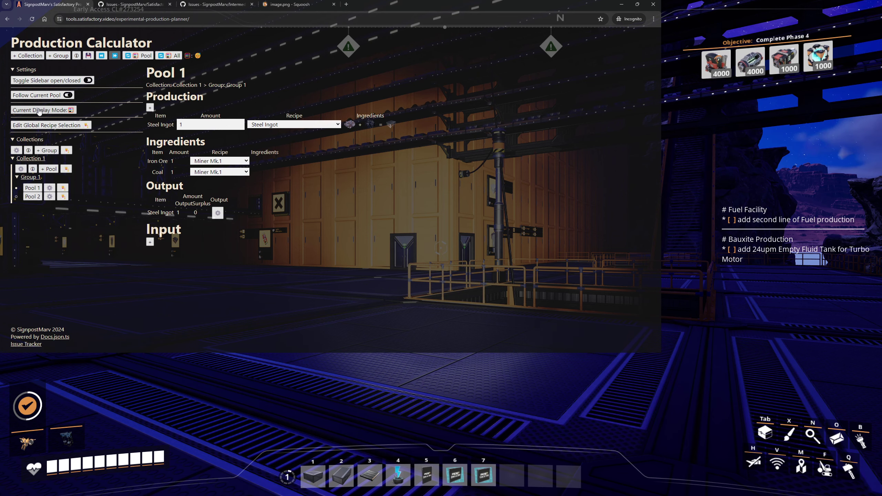
Briefly hand focus to the game, then return to the GitHub closed-issues list
key(alt+Tab)
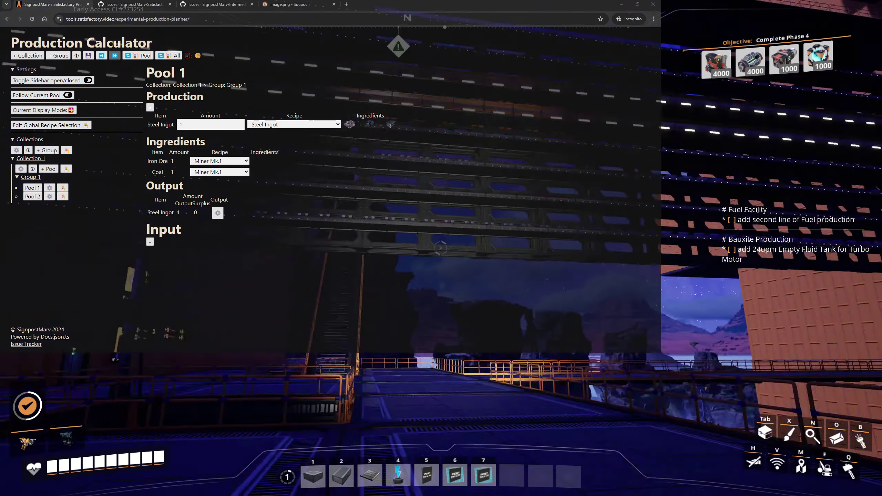
key(alt+Tab)
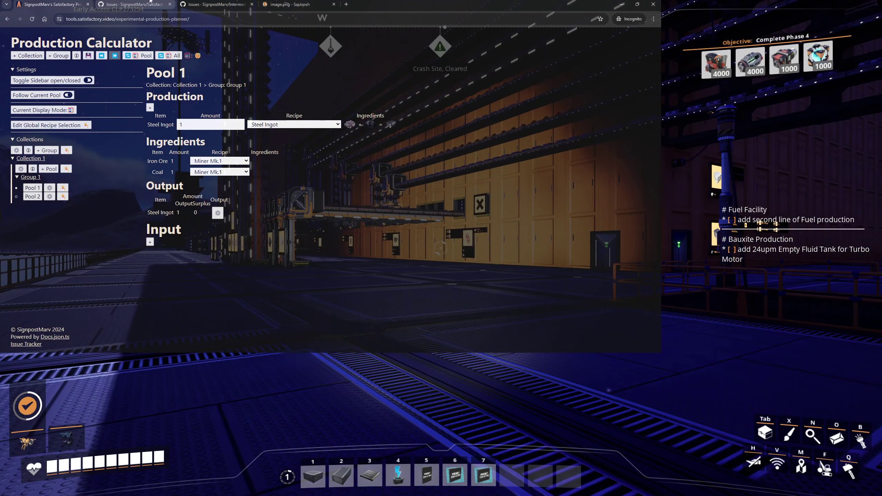
click(139, 1)
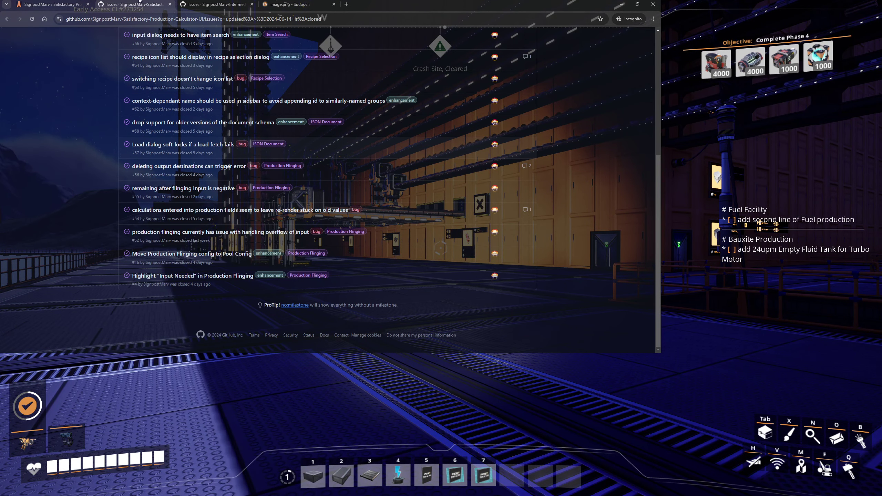
Look over a closed issue, visit the calculator, then come back to the closed-issues list
mouse_move(193, 192)
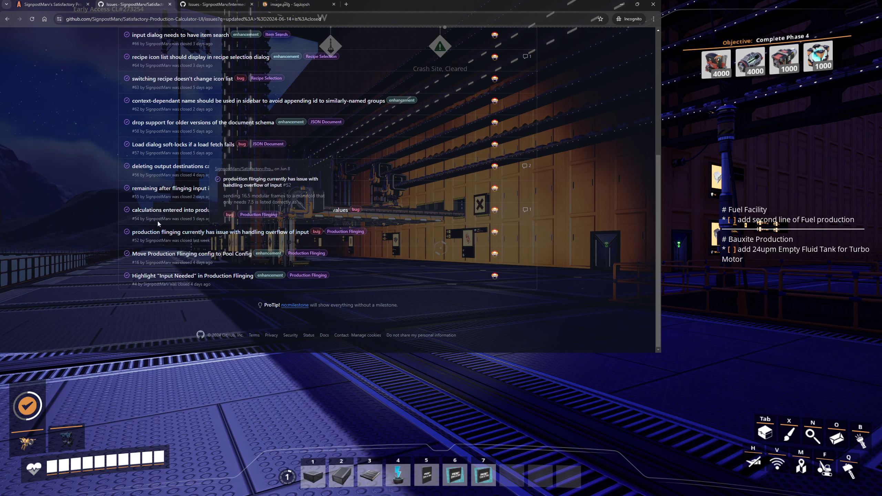
click(27, 3)
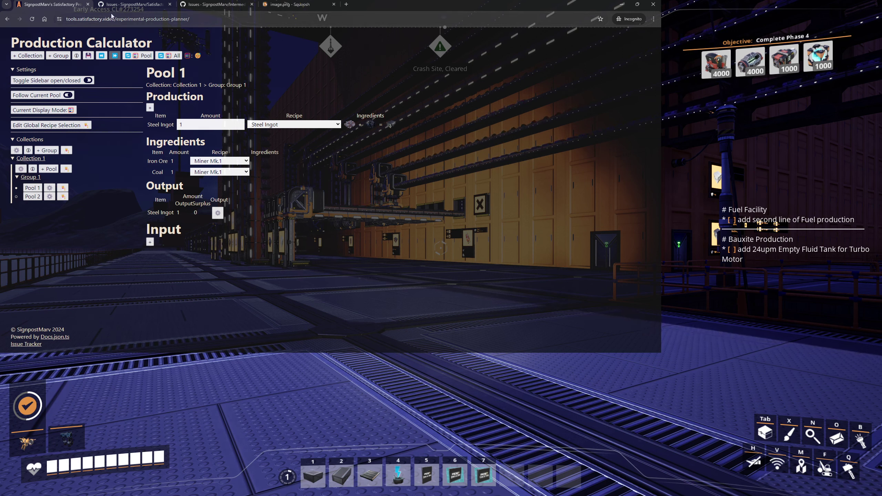
click(117, 4)
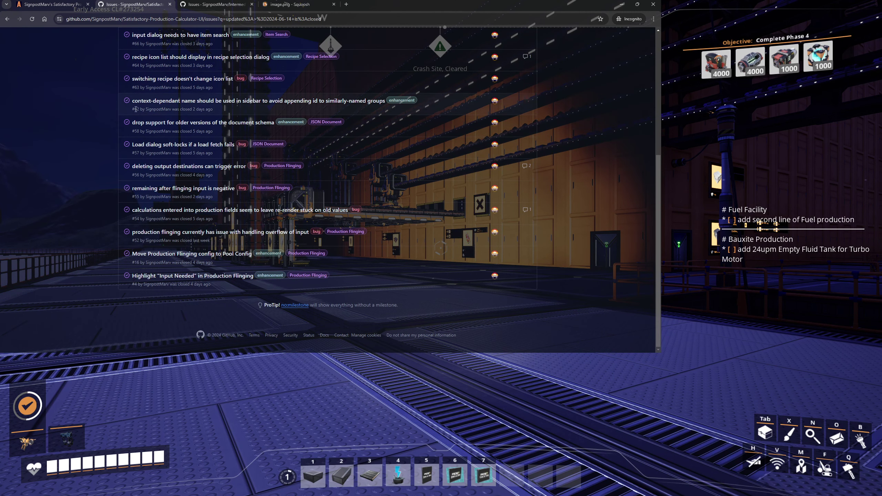
Read issue #56's replication steps in a separate tab, then go back to the closed-issues list
mouse_move(163, 172)
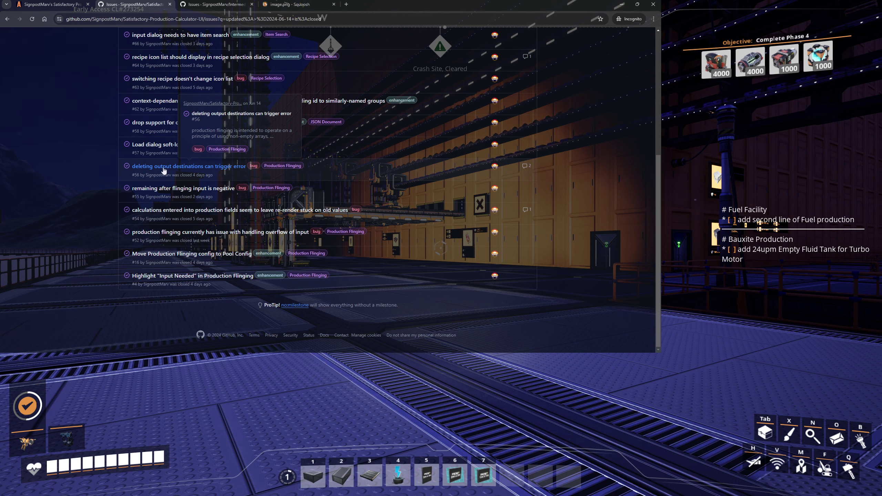
middle_click(162, 167)
click(222, 4)
scroll(443, 137, down, 7)
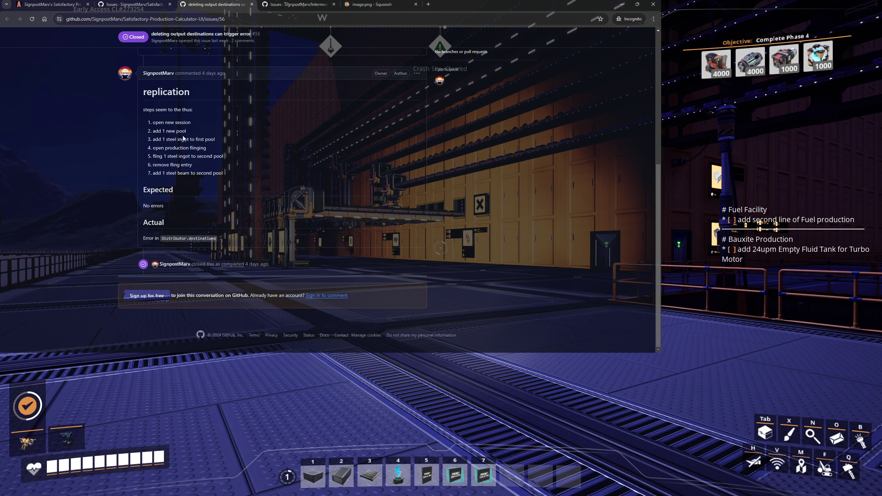
key(ctrl+shift+Tab)
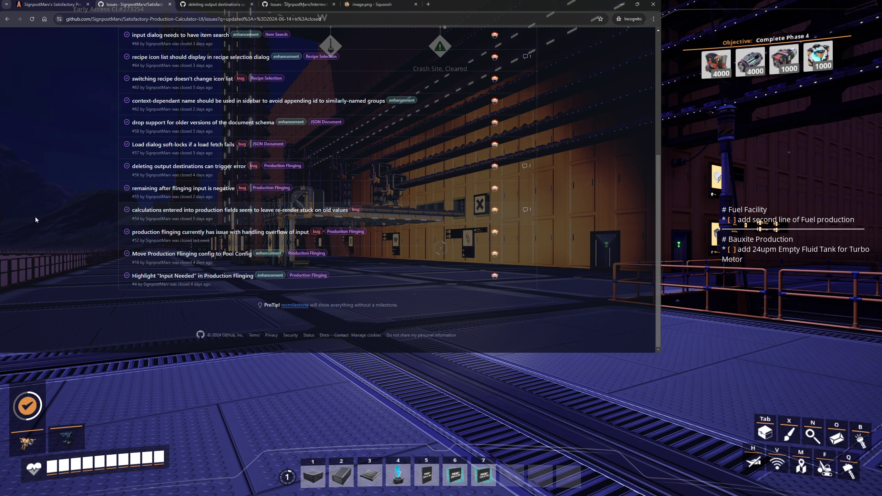
mouse_move(240, 215)
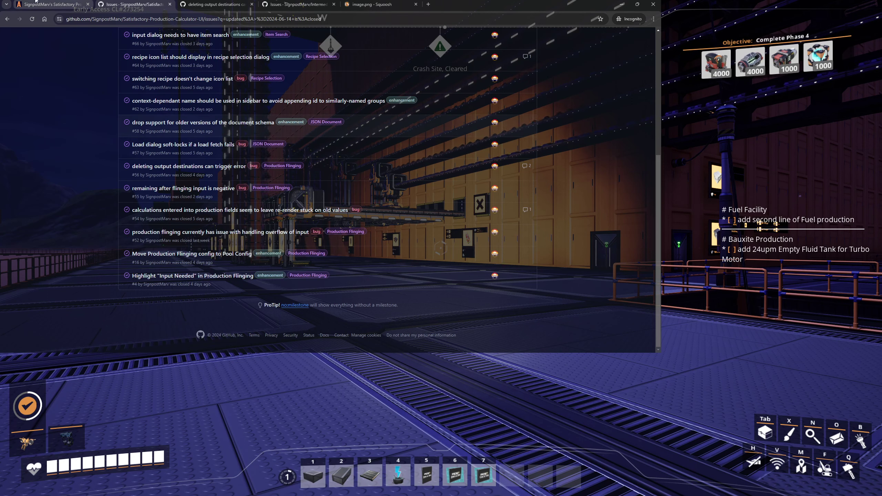
Reload the calculator to Select Task and open the Space Elevator Phase 1 JSON load dialog
click(52, 4)
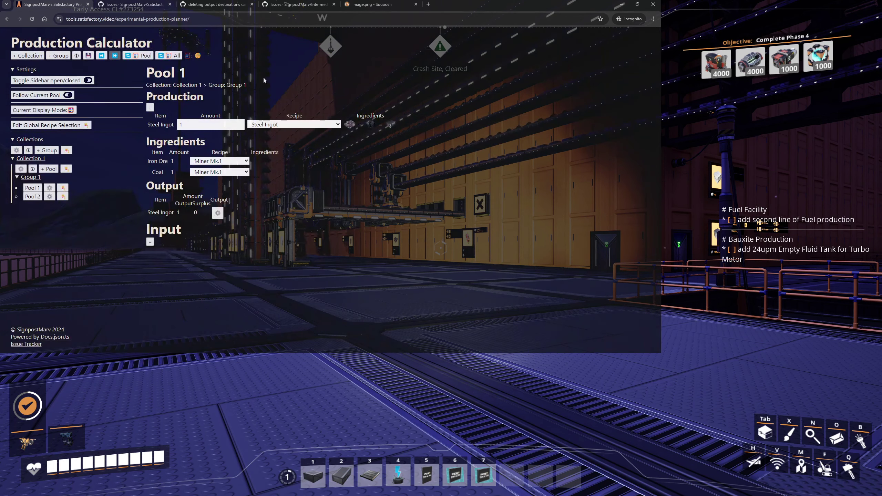
click(32, 19)
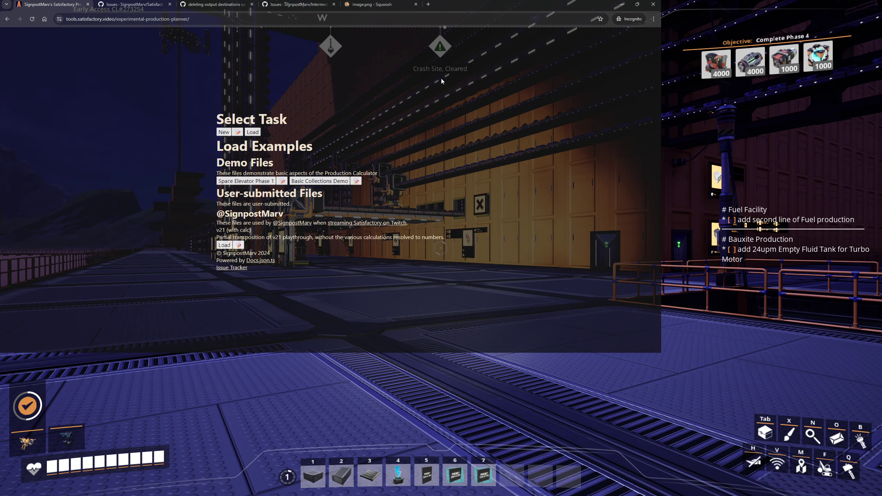
click(281, 180)
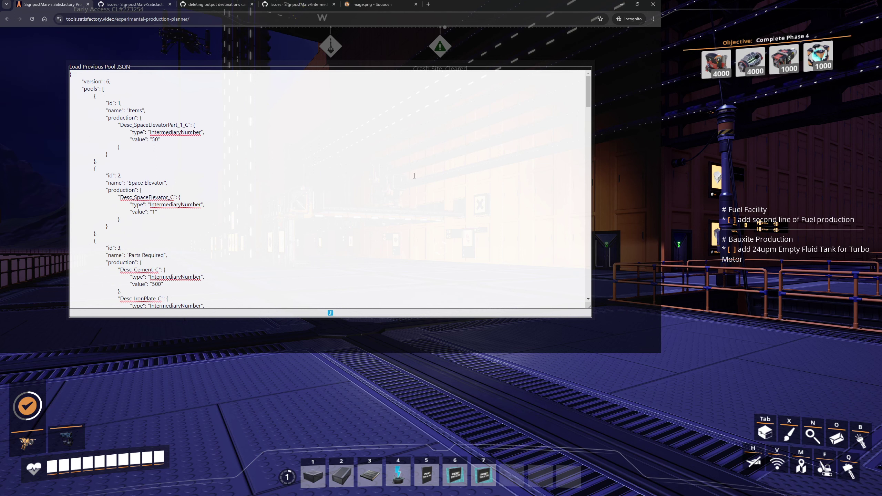
click(74, 65)
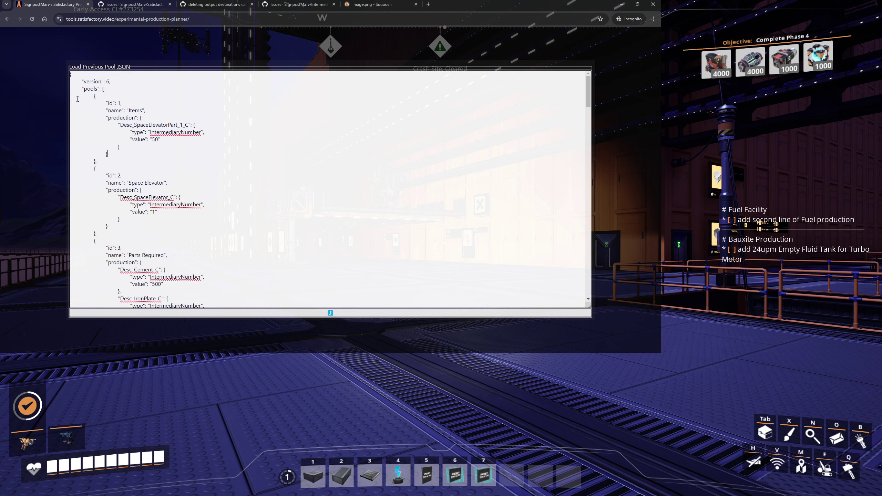
key(Escape)
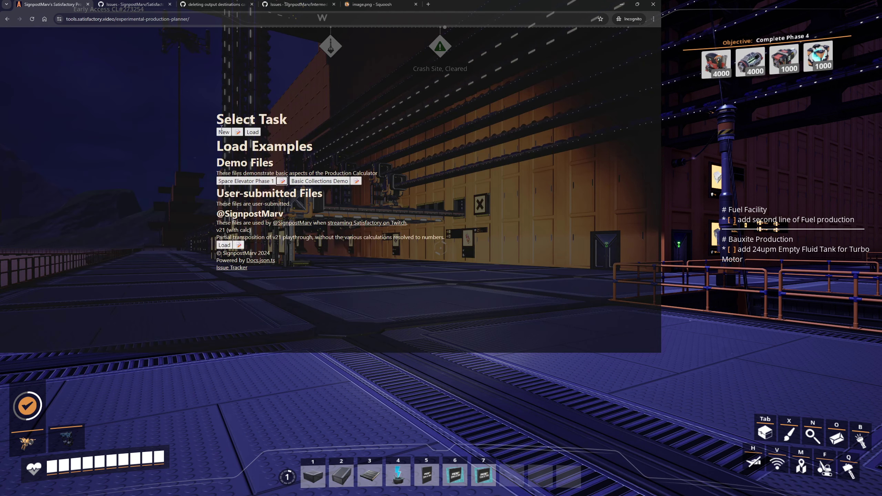
click(252, 132)
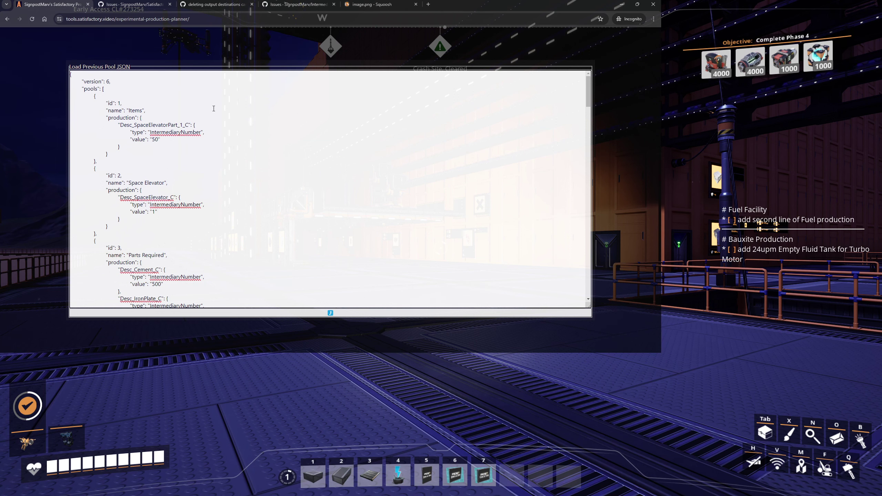
Close and reopen the JSON load dialog, dismiss it, and return to the GitHub issues list
key(Escape)
click(253, 130)
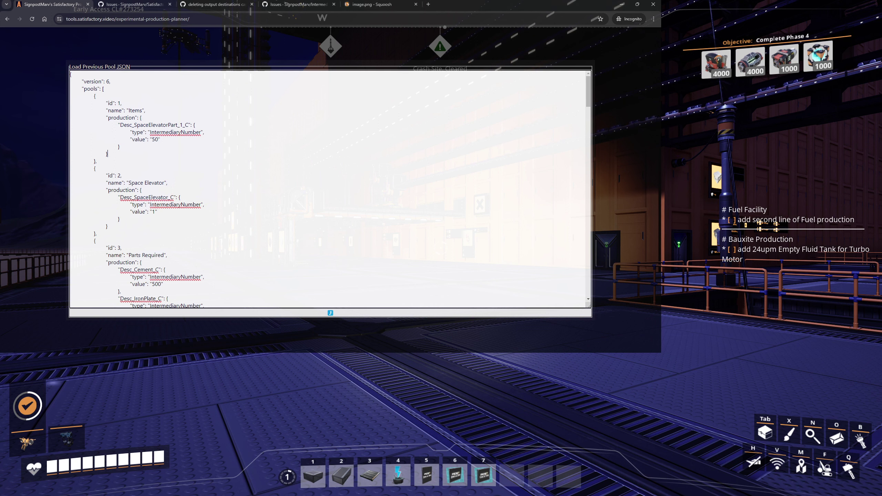
key(Escape)
click(142, 1)
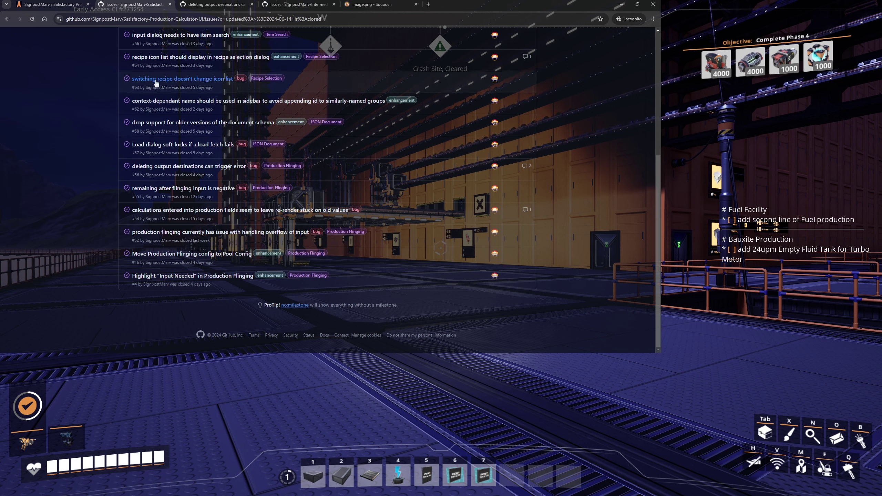
Look over the closed issues on older-schema support and context-dependant sidebar names
mouse_move(155, 127)
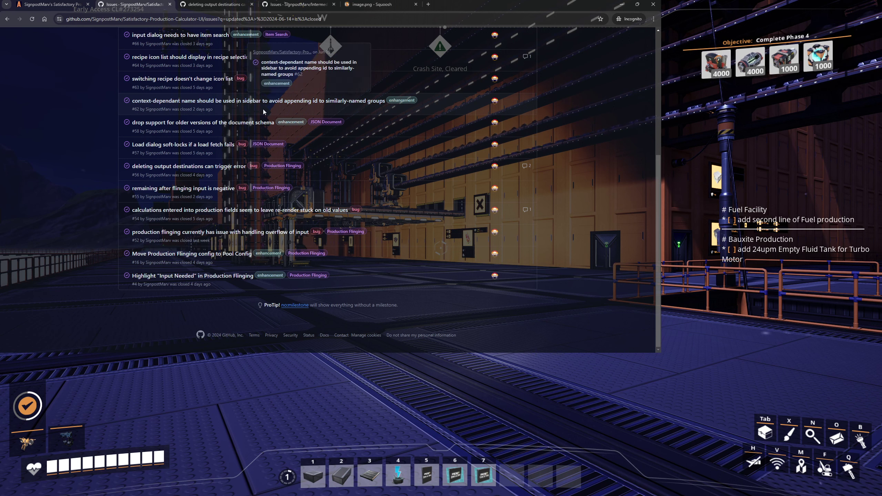
Load the v21 playthrough example, expand Main Facility (Caterium), and return to GitHub's closed issues
mouse_move(252, 106)
click(52, 4)
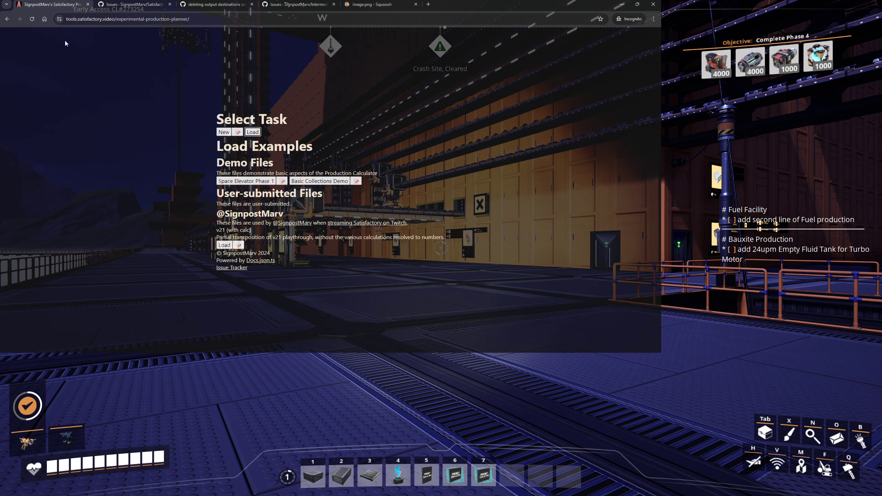
click(225, 245)
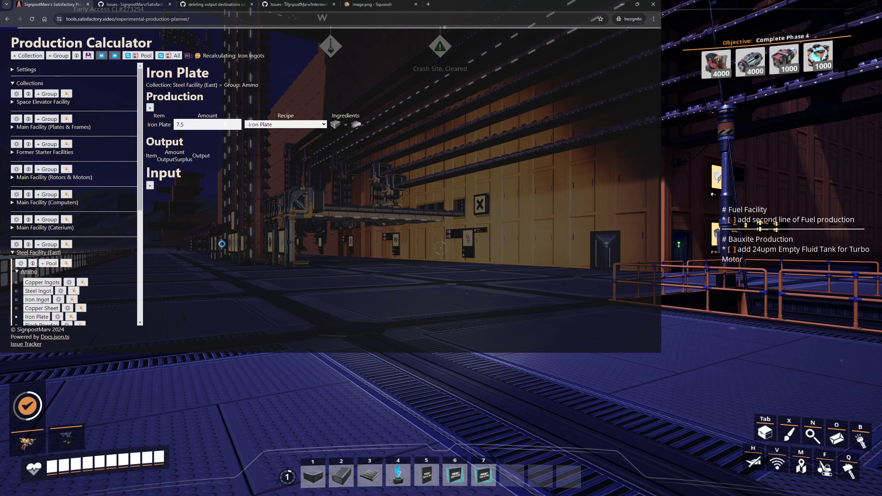
scroll(36, 150, down, 3)
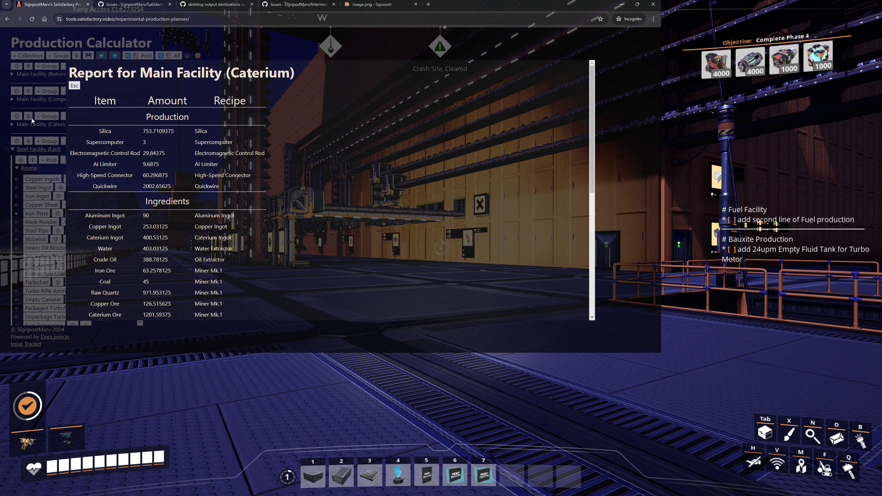
click(32, 124)
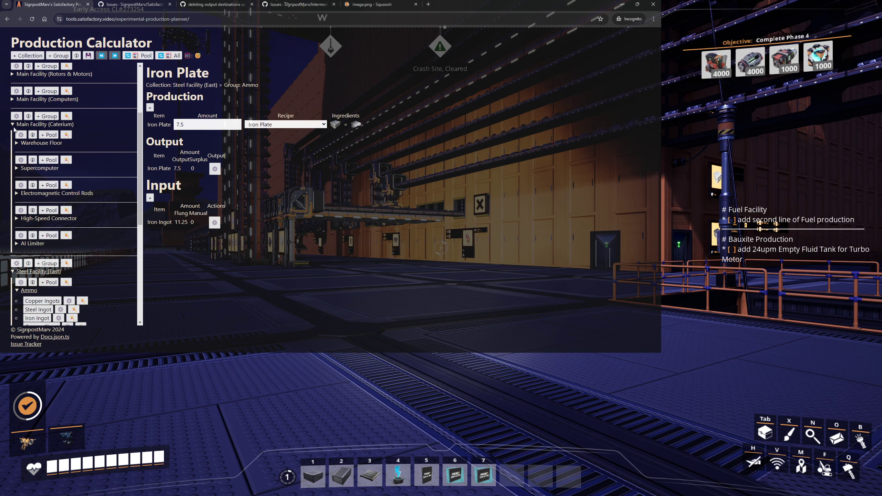
click(134, 4)
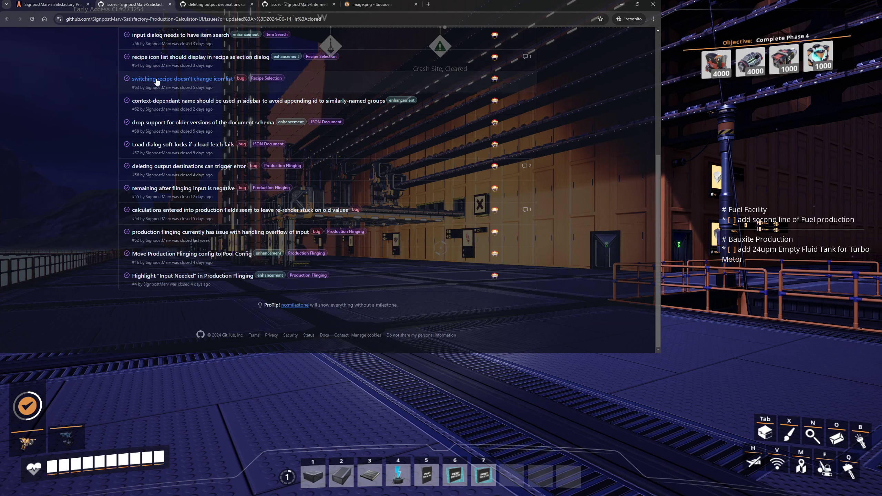
Read issues #63 (recipe icon lists) and #54 (field re-rendering), then return to the calculator
mouse_move(156, 80)
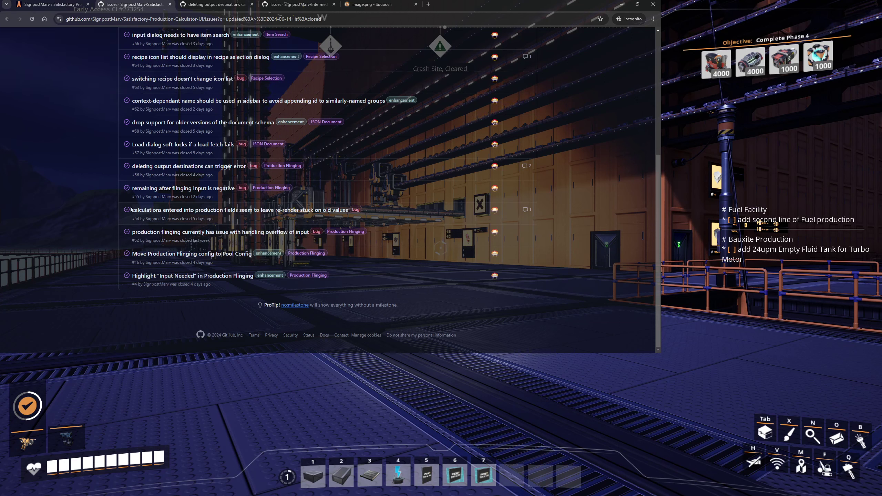
mouse_move(193, 213)
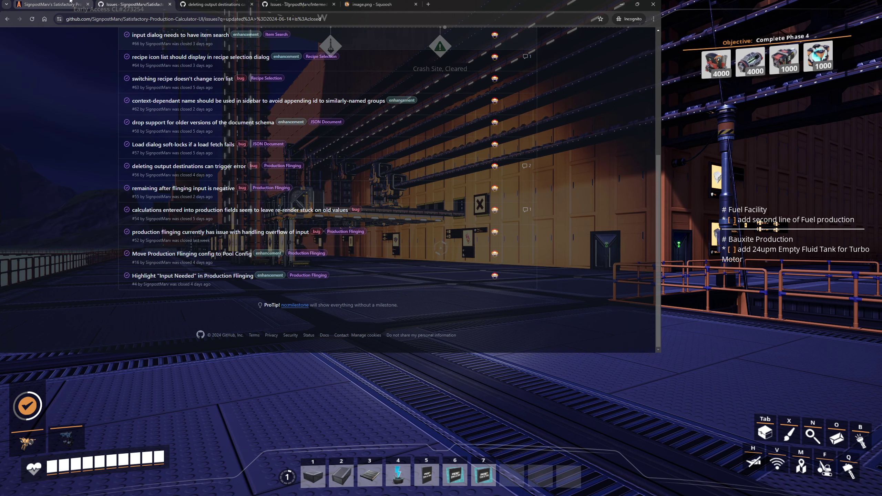
click(70, 2)
Dismiss the Supercomputer group dialog and open Edit Global Recipe Selection, scrolling through the chosen alternates
click(64, 161)
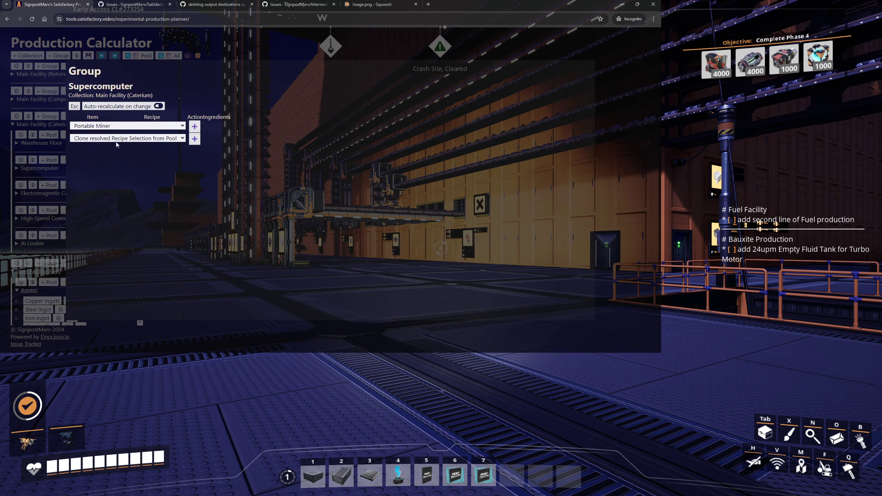
key(Escape)
scroll(27, 69, up, 3)
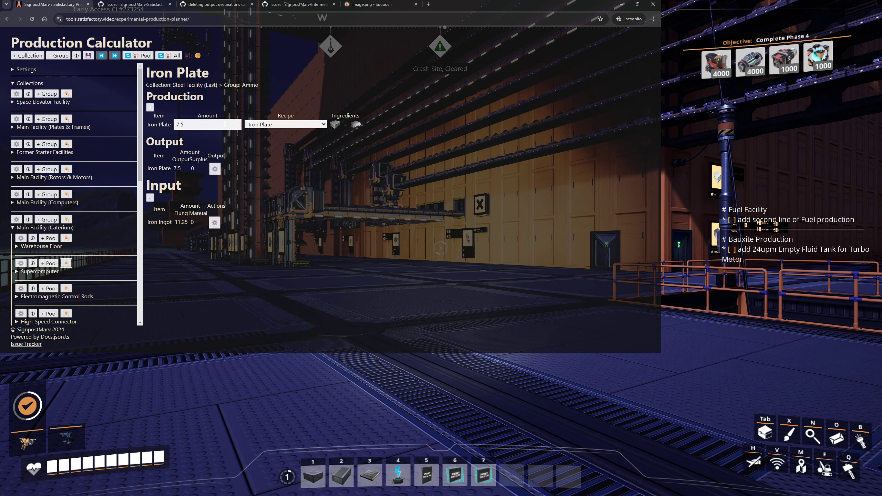
click(27, 69)
click(66, 126)
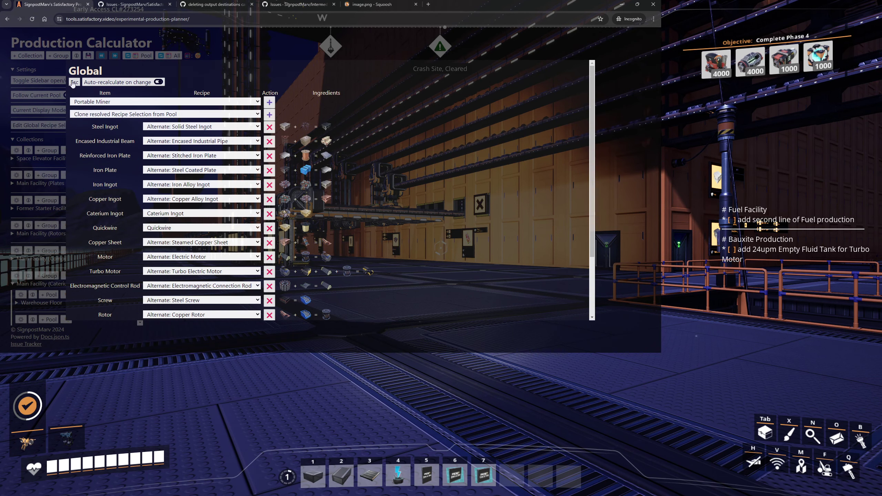
scroll(335, 256, down, 2)
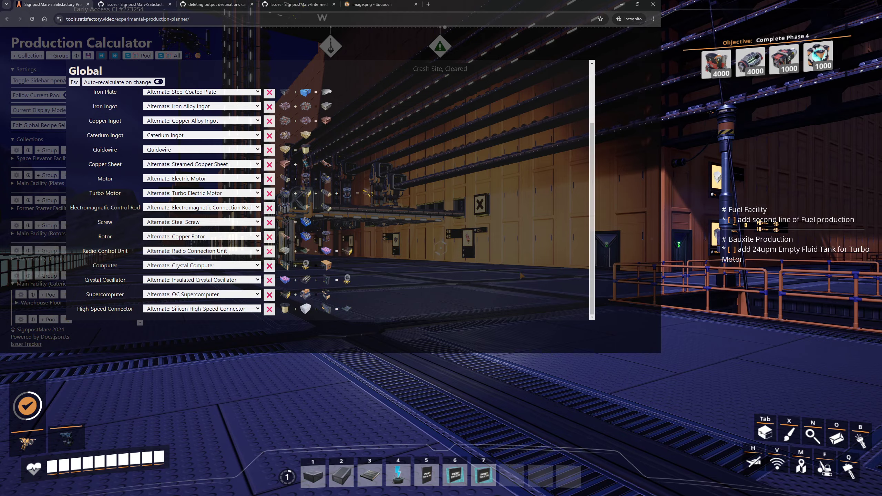
key(w)
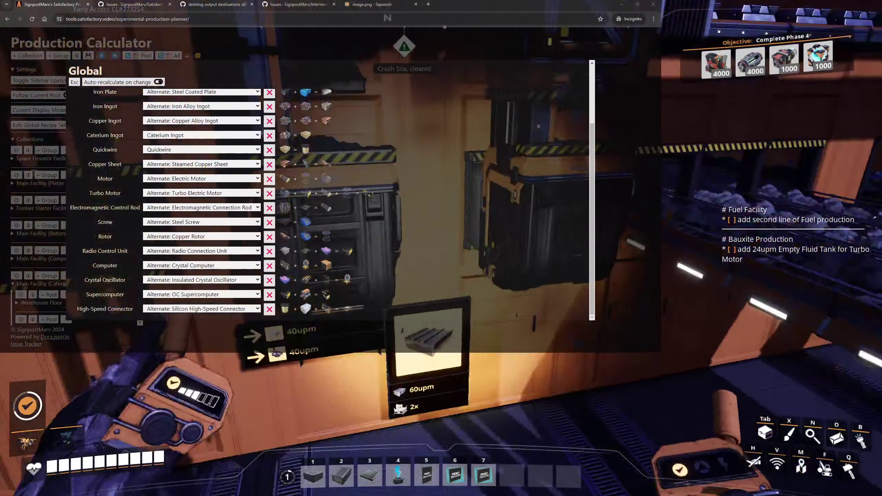
Walk past the 40upm sign, along the walkway and into the building to the ingot machine
key(w)
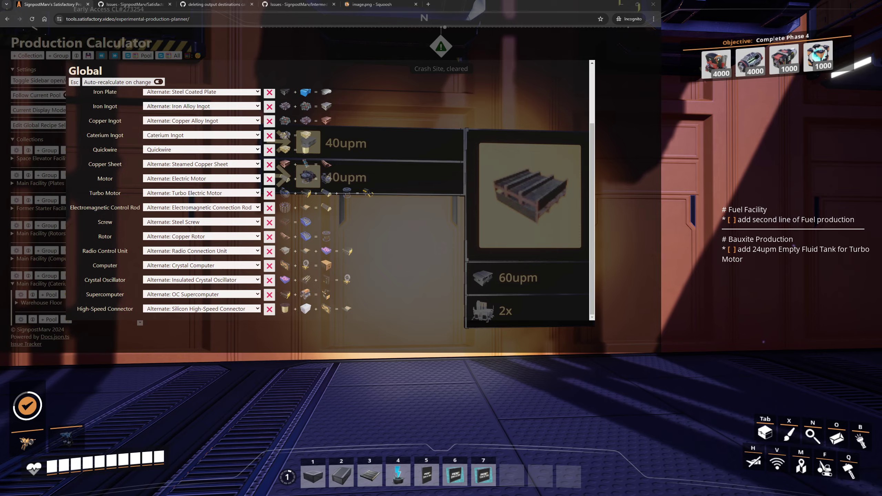
key(w)
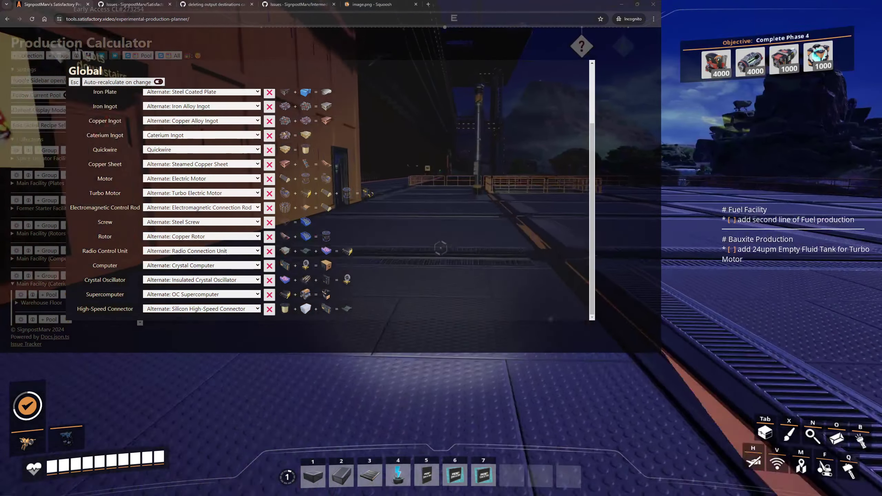
key(w)
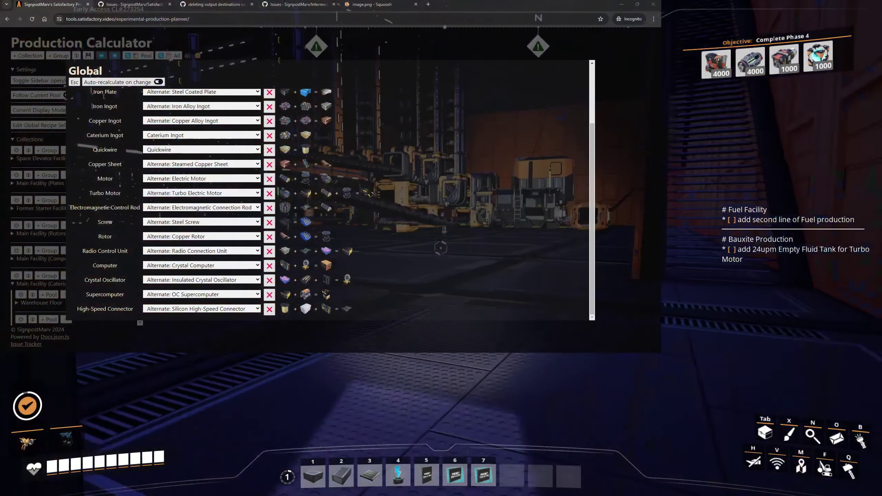
key(w)
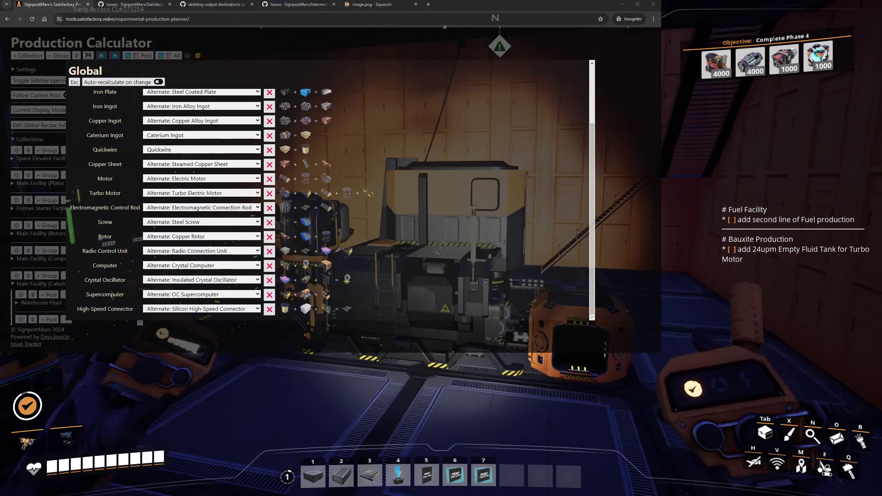
Check the Iron Alloy Ingot machine's settings, then look up Iron Ingot in the Codex
key(e)
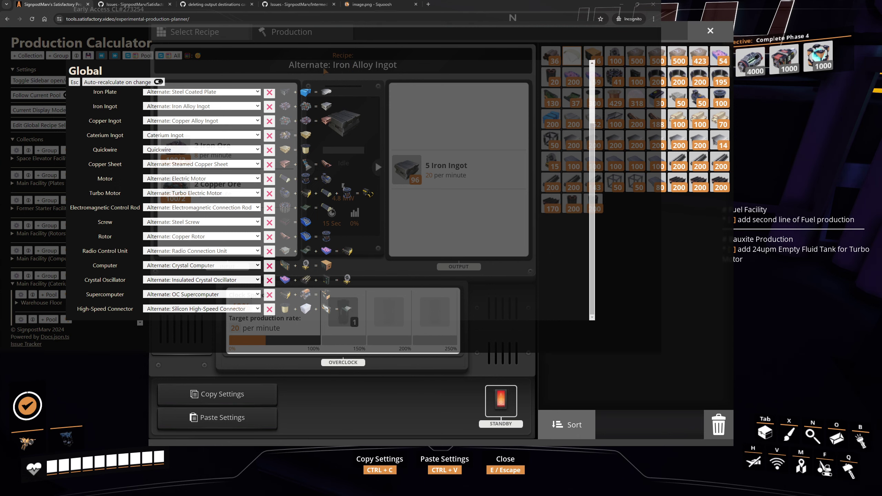
key(e)
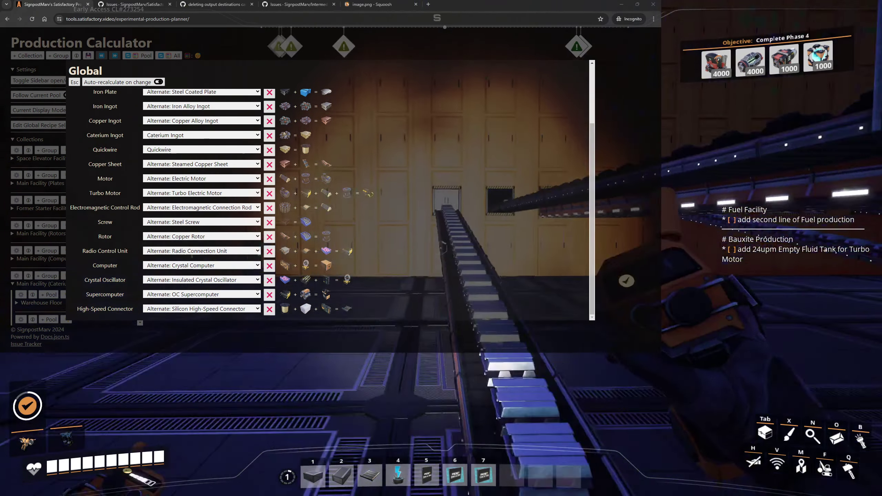
key(n)
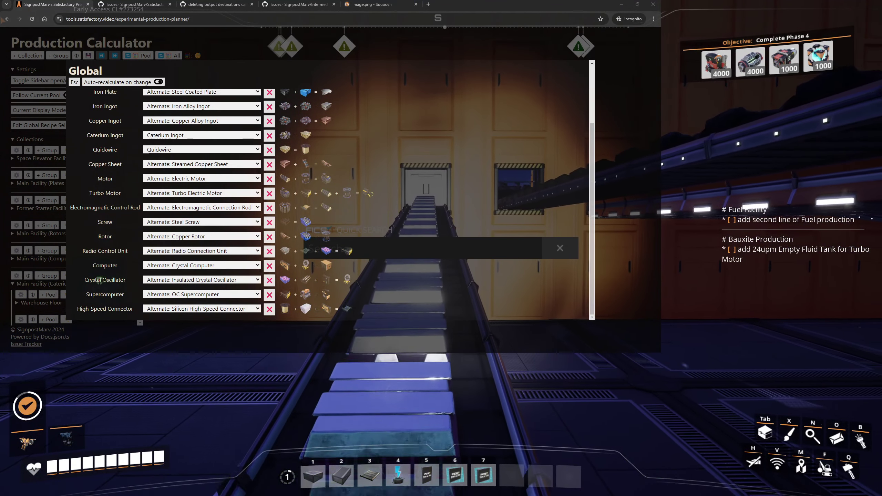
key(o)
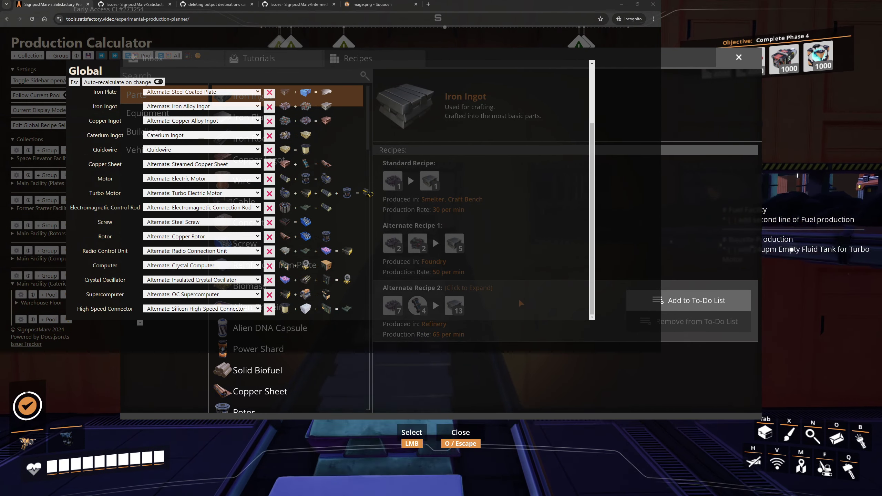
Expand the standard and both alternate Iron Ingot recipe details, then close the Codex
click(518, 294)
click(522, 225)
click(527, 193)
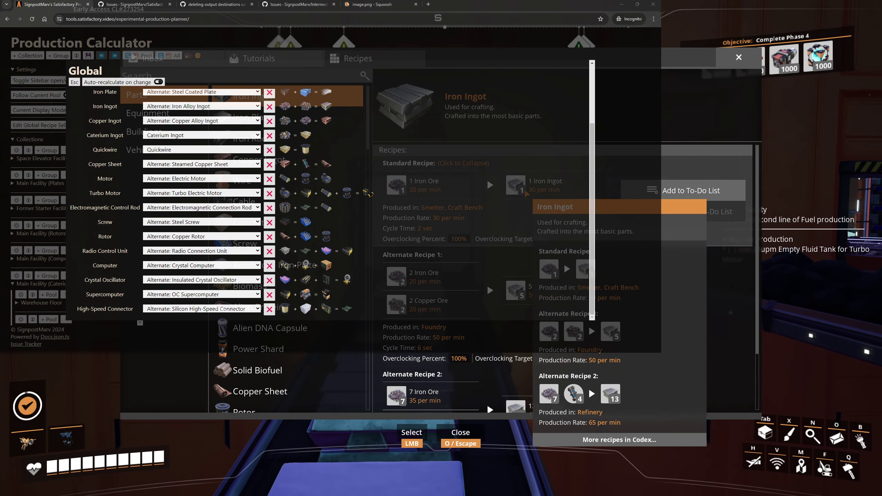
key(Escape)
Walk past the door and sign along the conveyor toward the orange-walled corridor
key(w)
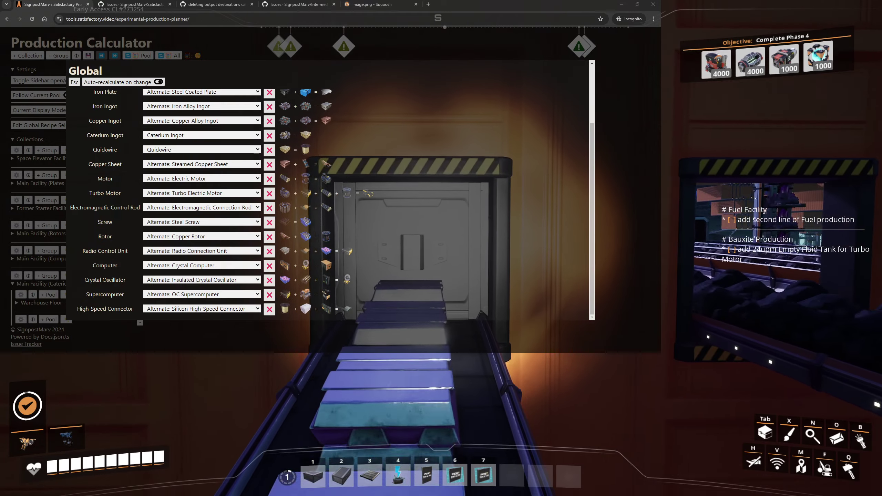
key(w)
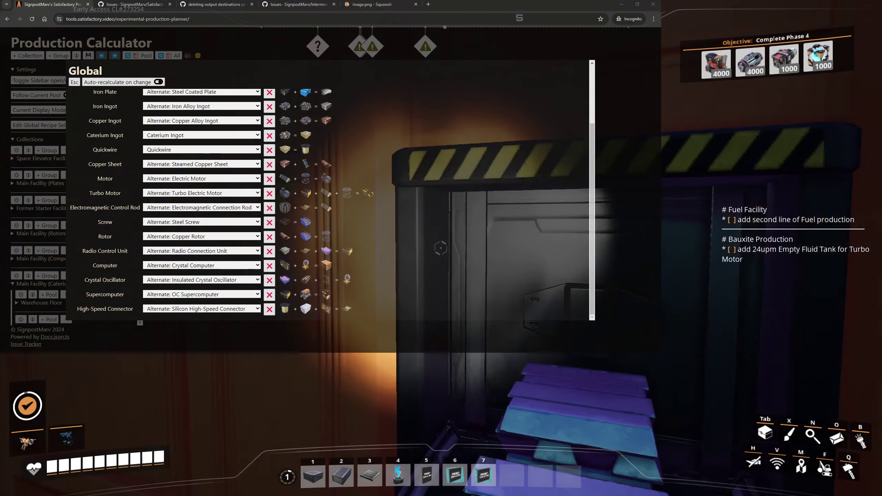
key(w)
key(w)
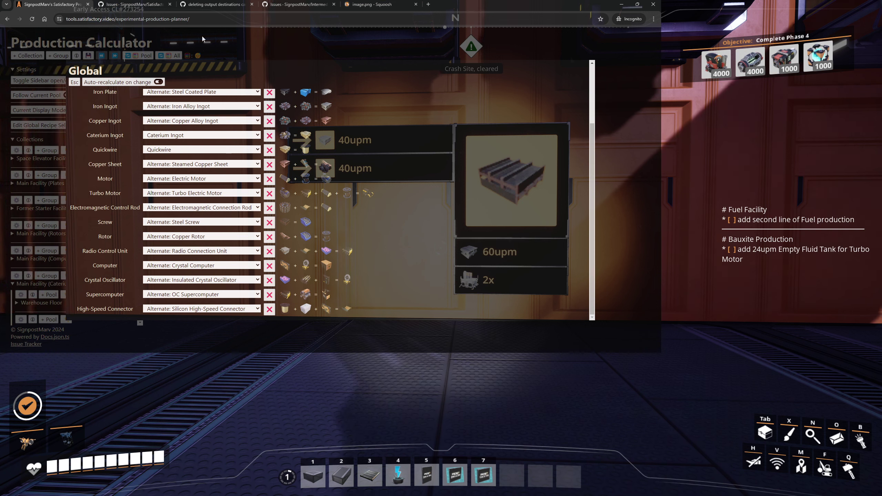
Glance over the GitHub closed issues list
click(144, 4)
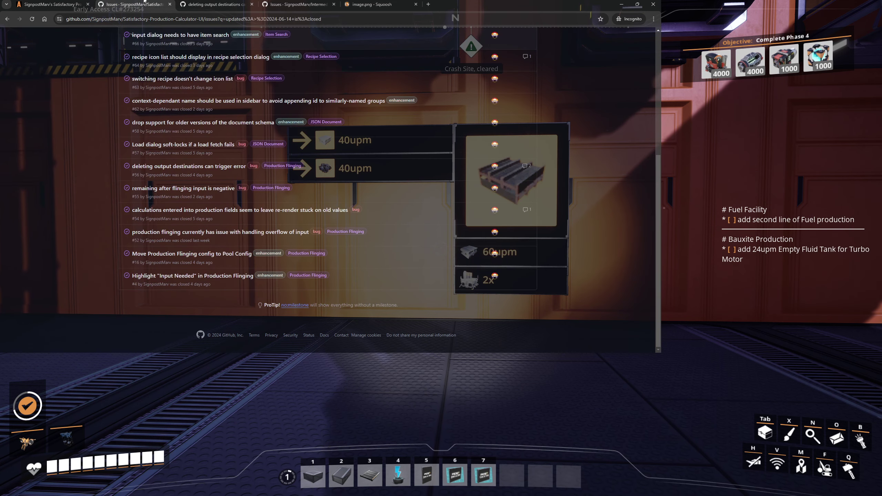
mouse_move(166, 61)
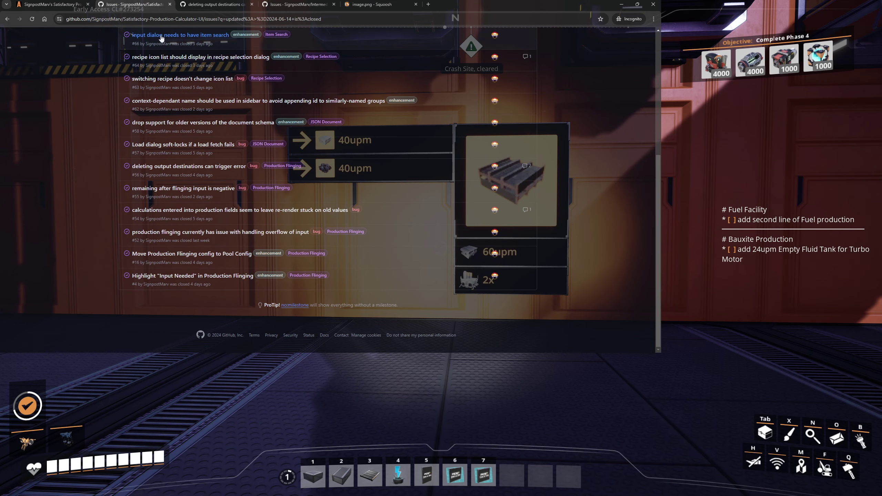
mouse_move(161, 38)
Close the global recipe panel and search the Iron Plate input picker for 'ingo'
key(ctrl+1)
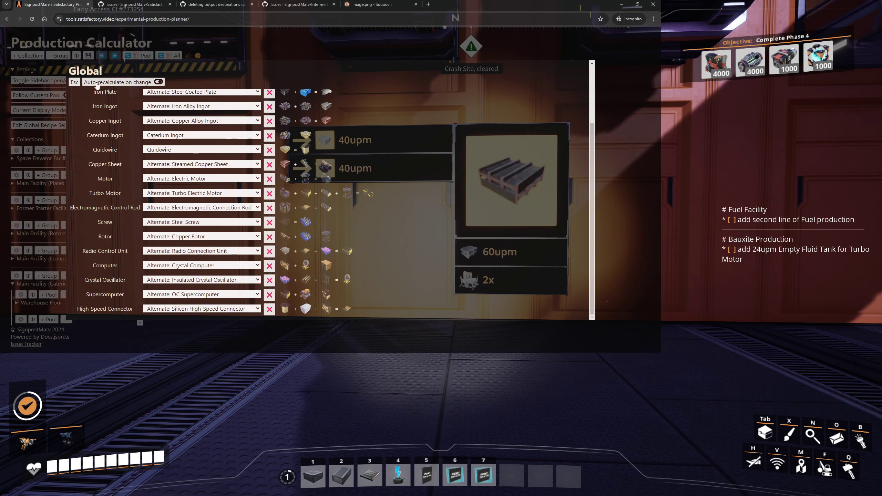
click(75, 81)
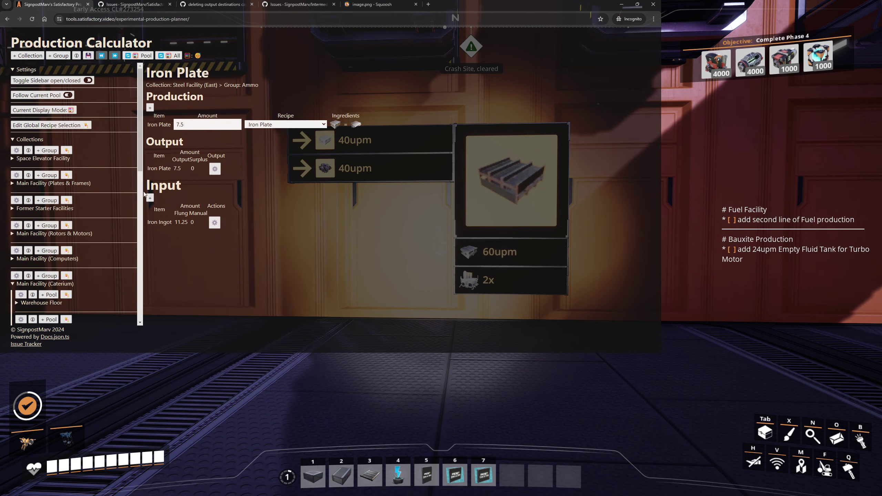
click(150, 199)
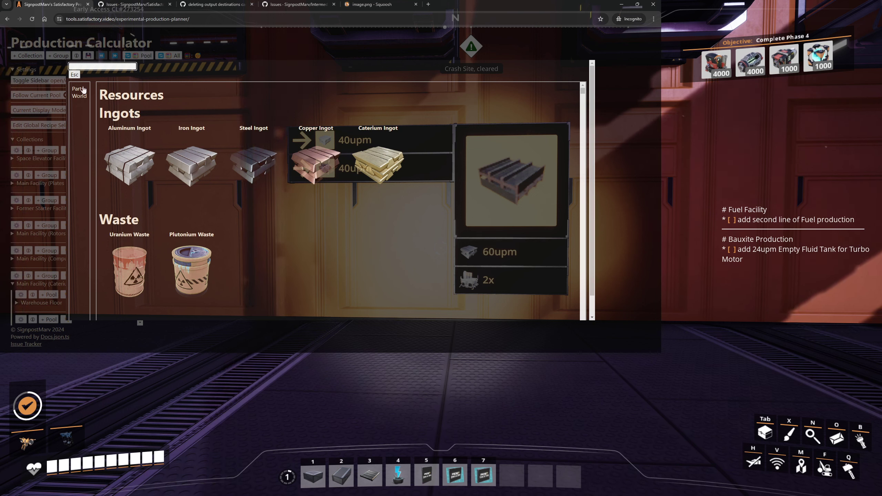
text(ingot)
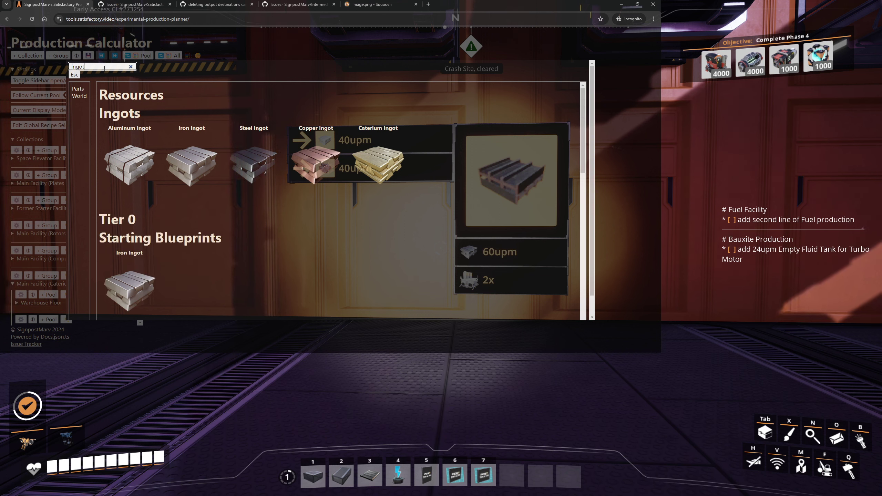
click(135, 6)
Open closed issue #68 in a new tab and bring it to the front
scroll(106, 83, up, 1)
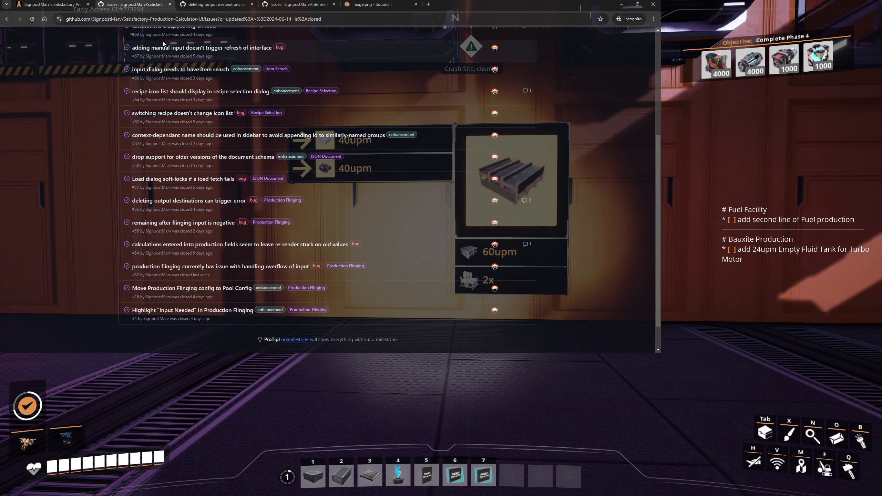
mouse_move(140, 52)
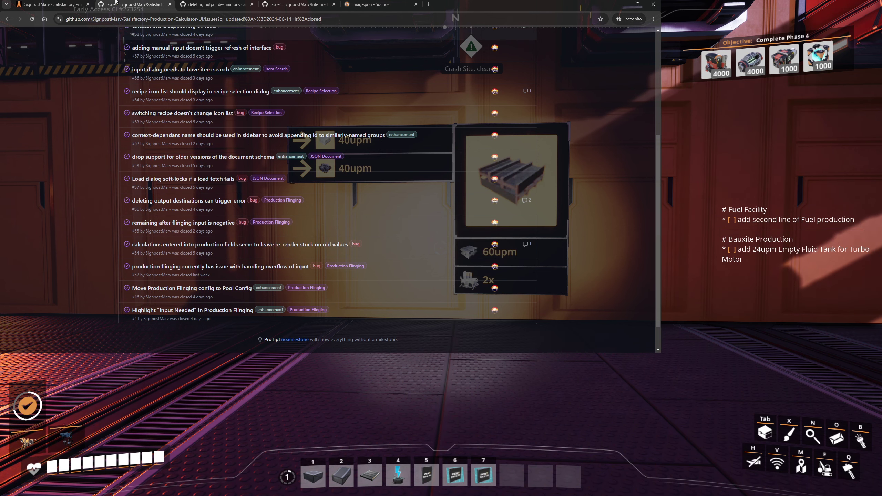
scroll(110, 48, up, 1)
mouse_move(165, 63)
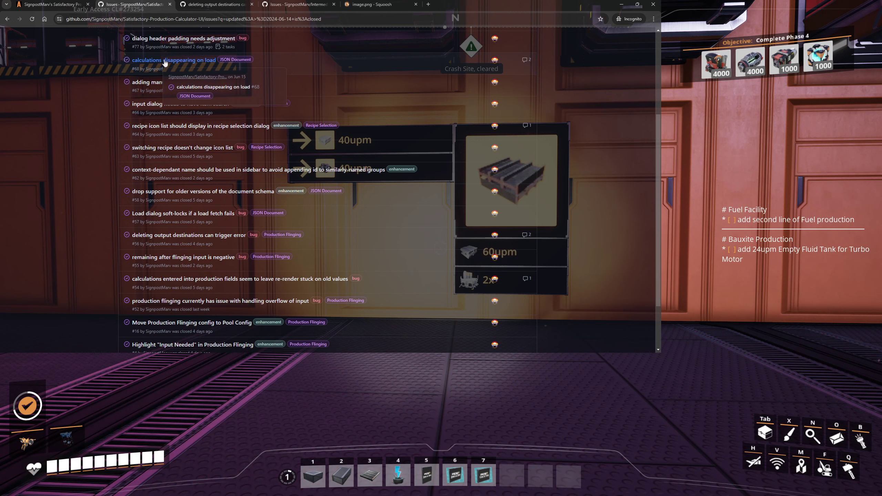
middle_click(165, 61)
key(ctrl+Tab)
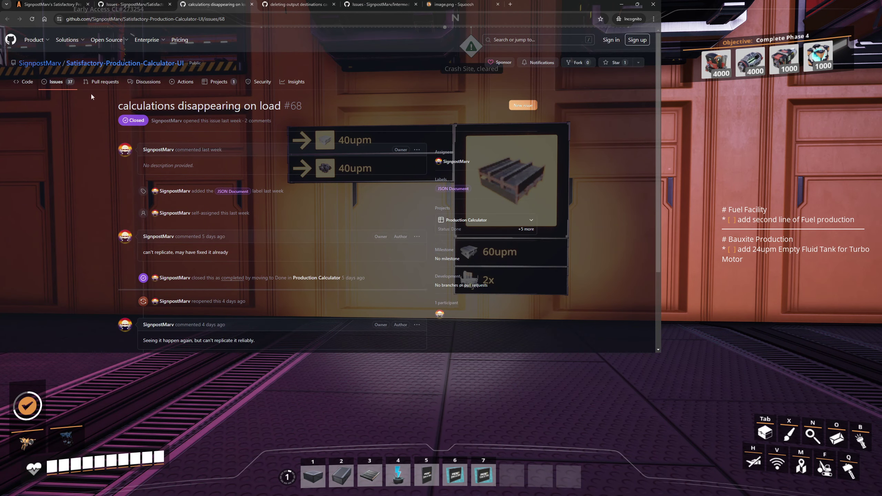
Highlight the 'cannot replicate' and 'Seeing it happen again' comments on issue #68
scroll(91, 95, down, 3)
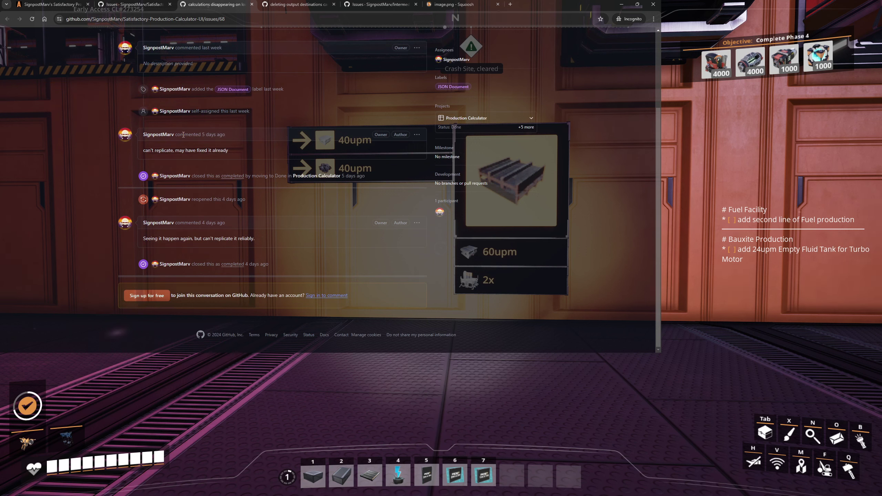
drag(231, 153, 137, 153)
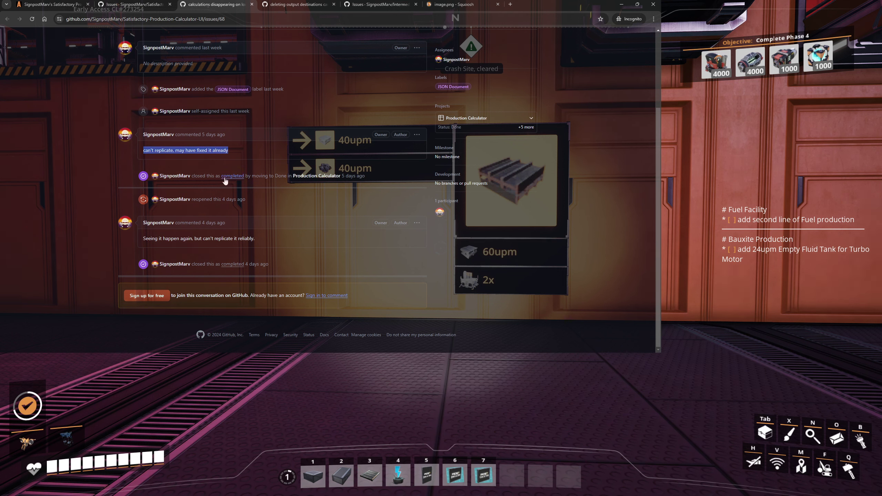
click(265, 241)
drag(264, 241, 139, 239)
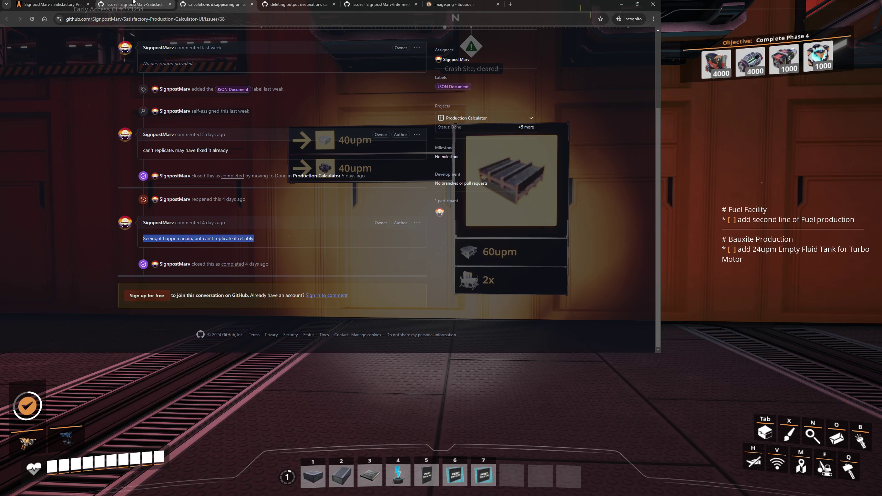
Scroll through the GitHub closed issues list to issue #78 on pool-level recipe selections
click(133, 3)
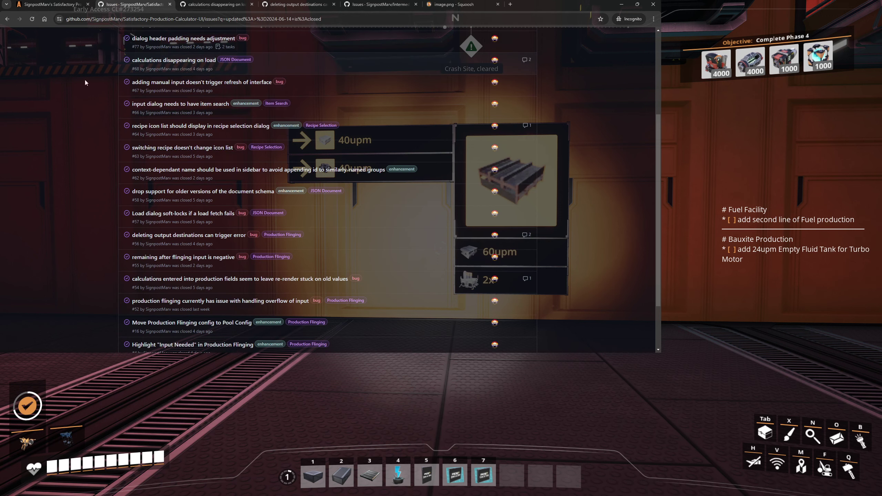
scroll(148, 111, up, 2)
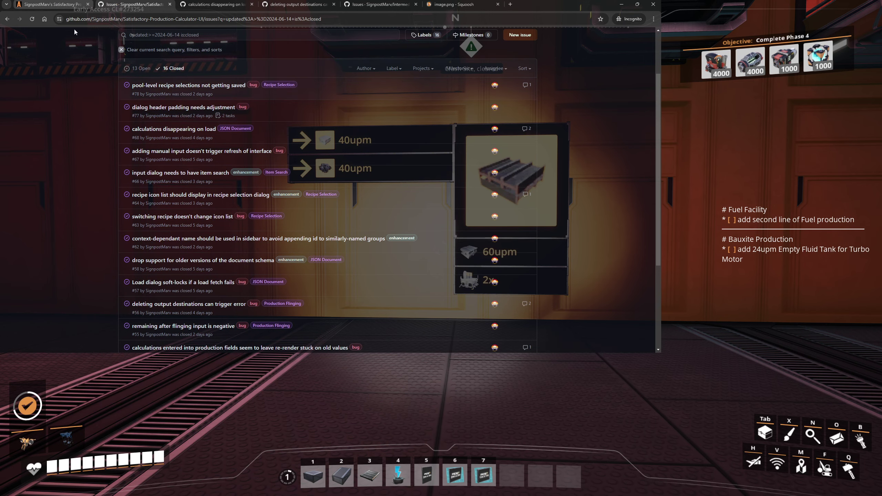
scroll(196, 179, down, 3)
scroll(196, 179, up, 5)
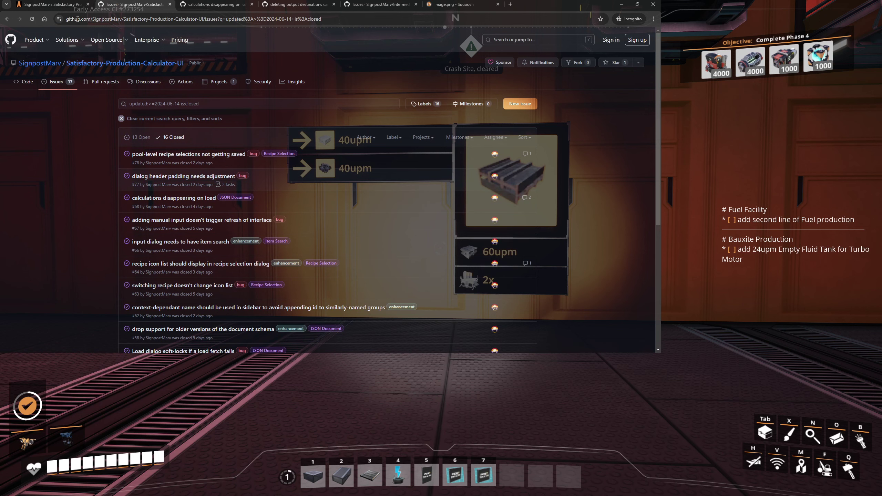
Close the ingot search and open the Iron Plate output's pool configuration
click(55, 4)
click(74, 74)
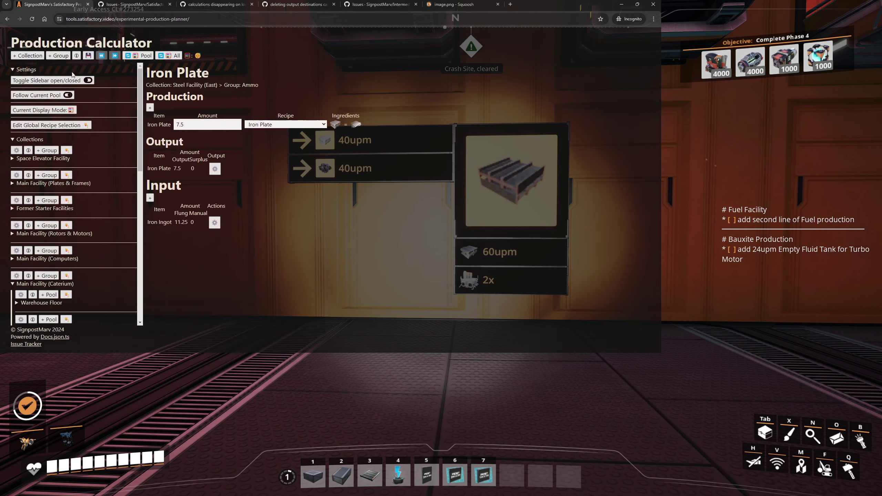
click(214, 166)
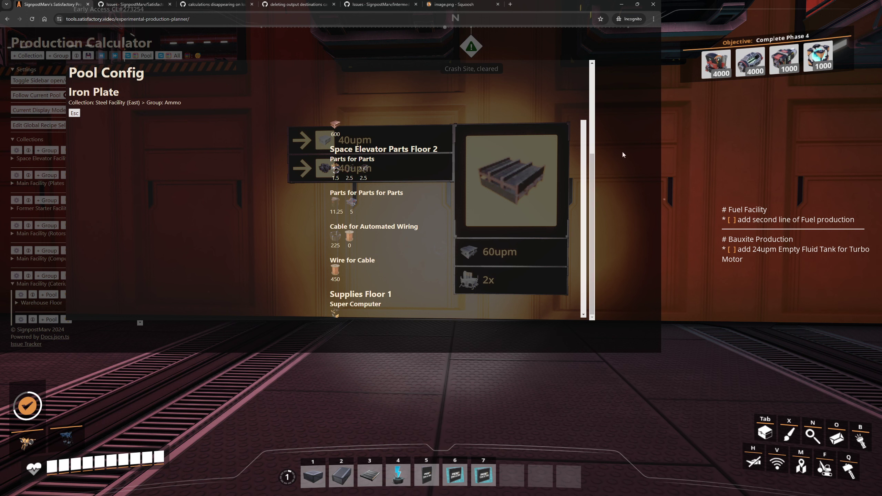
scroll(201, 173, up, 2)
scroll(201, 173, down, 2)
Close the Iron Plate pool configuration, leaving 7.5 Iron Plate made from 11.25 Iron Ingot
click(134, 3)
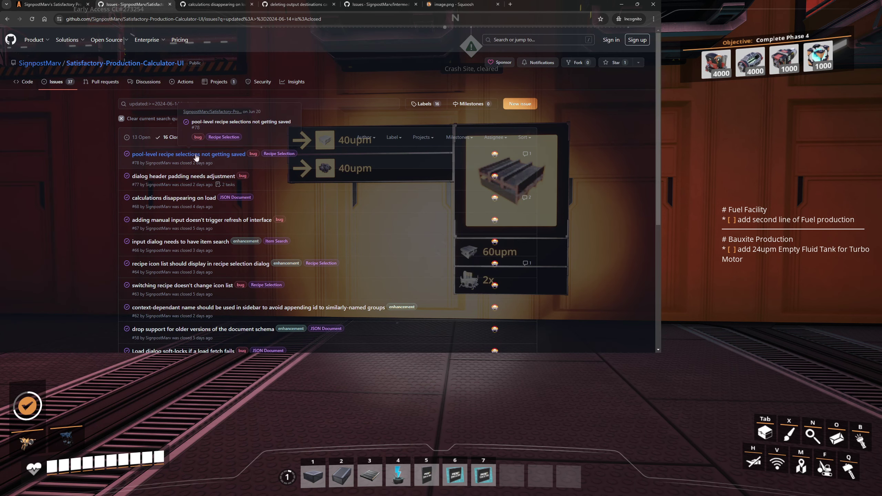
click(63, 2)
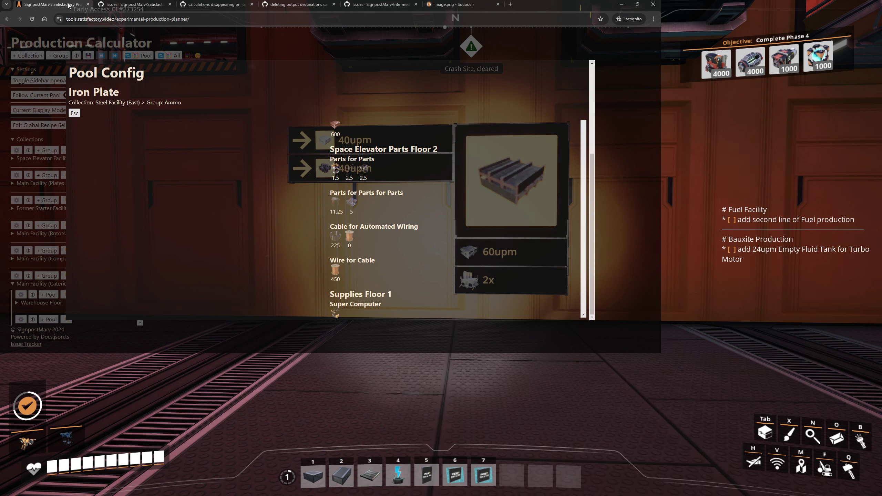
click(73, 116)
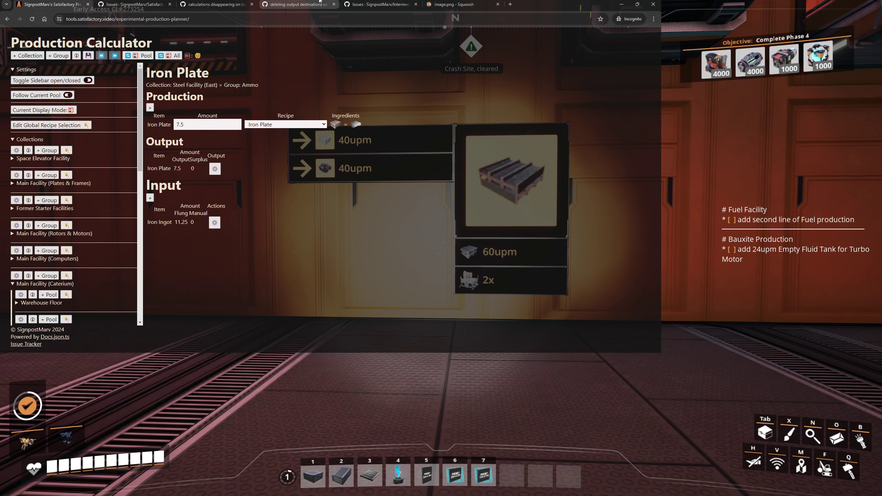
Close the issue #56 and #68 tabs, leaving Intermediary-Number's closed issues #1–#6 showing
click(293, 4)
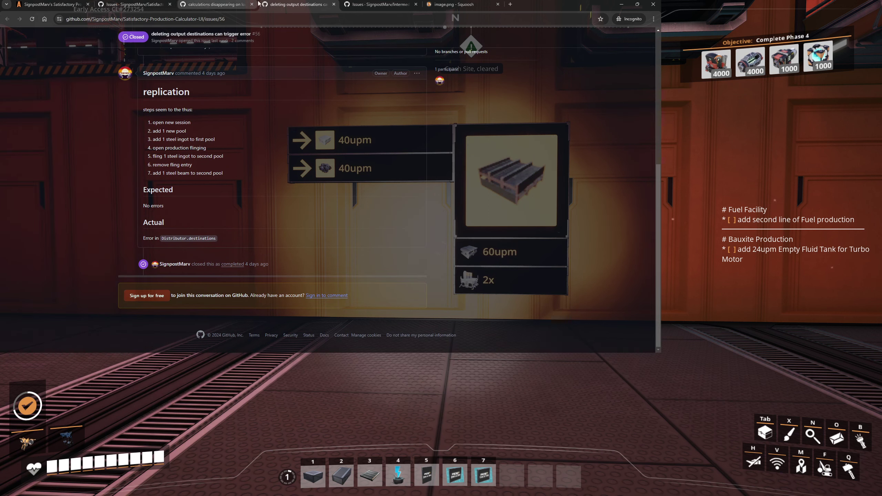
click(334, 4)
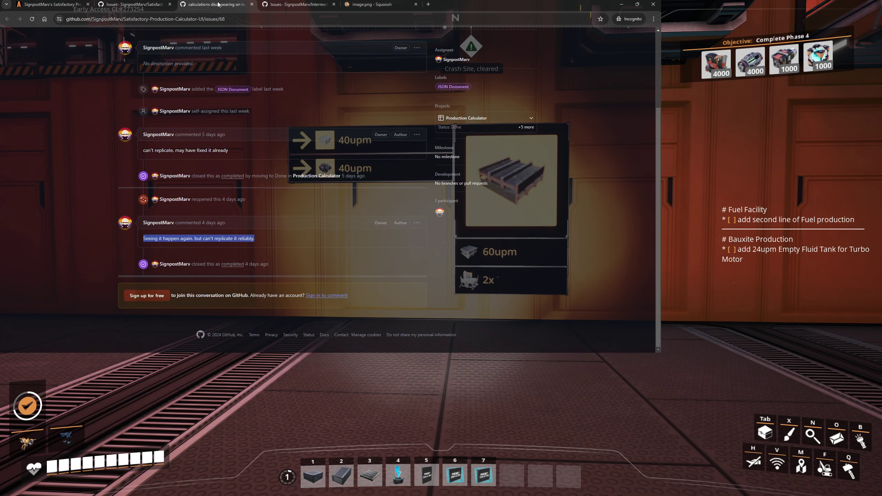
click(252, 5)
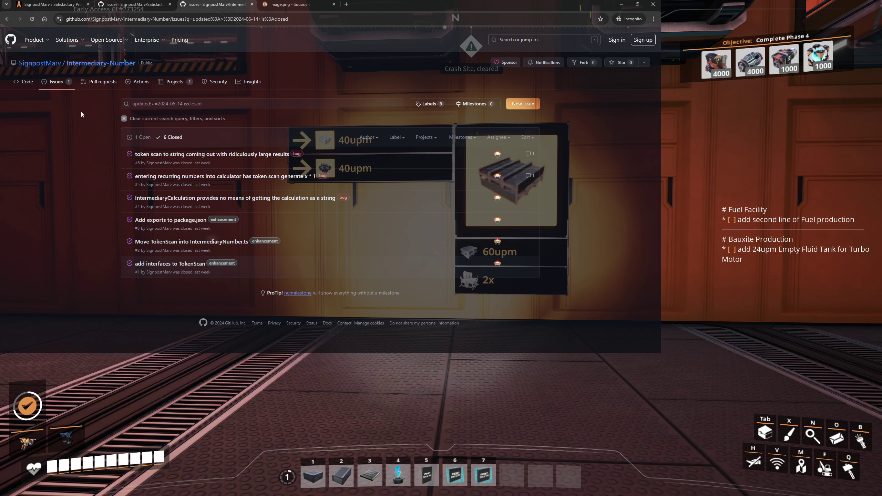
mouse_move(232, 244)
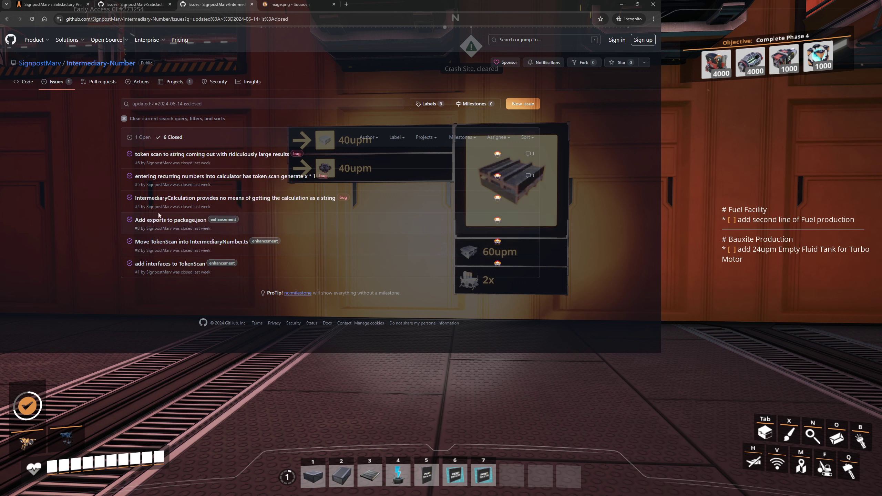
mouse_move(161, 221)
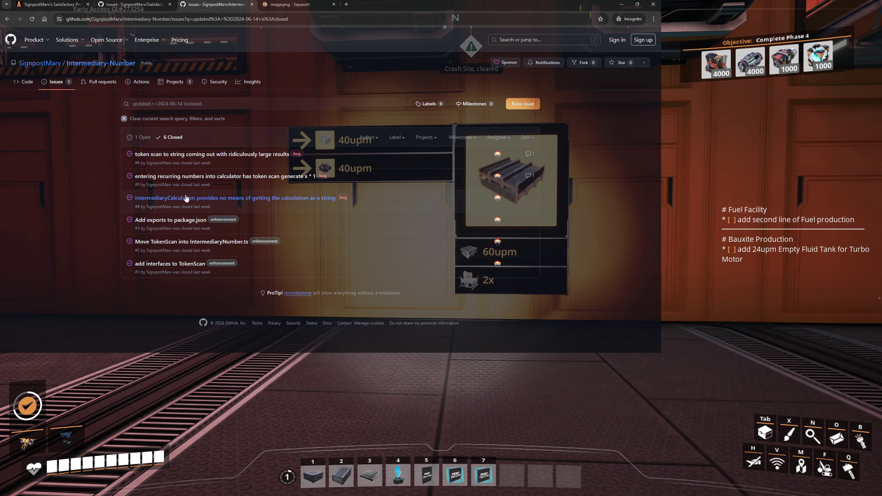
mouse_move(160, 202)
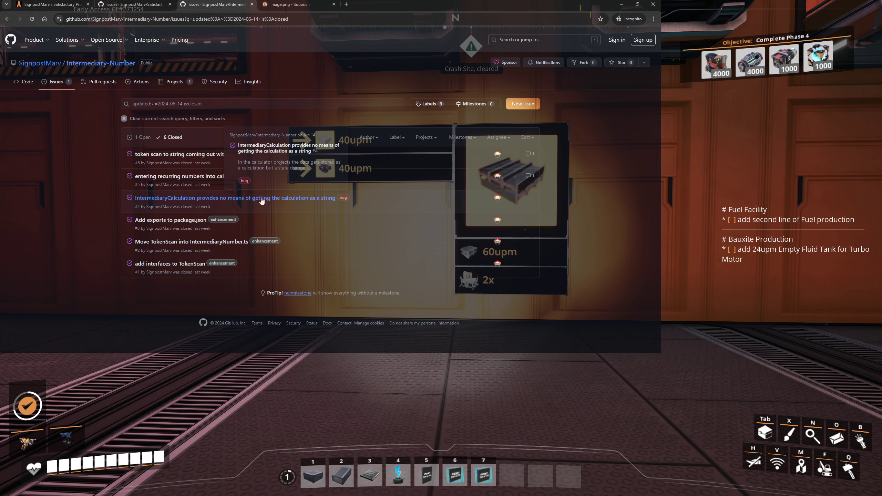
Go back to the Production Calculator and start a new empty session
click(83, 7)
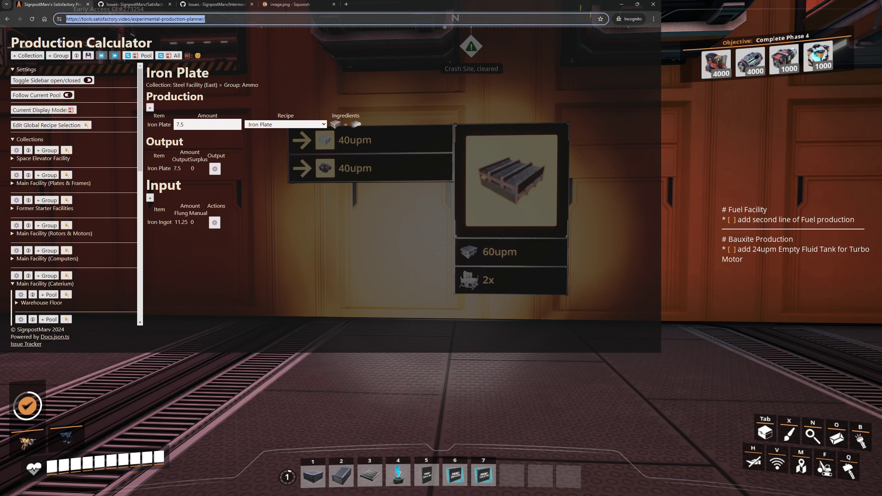
click(101, 55)
click(221, 133)
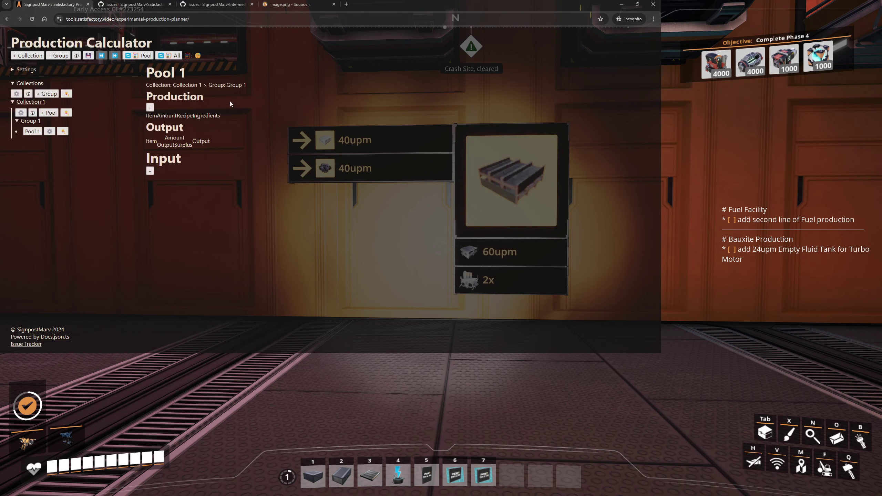
Add Steel Ingot to Pool 1's production with the amount 1+2/3
click(150, 110)
click(242, 162)
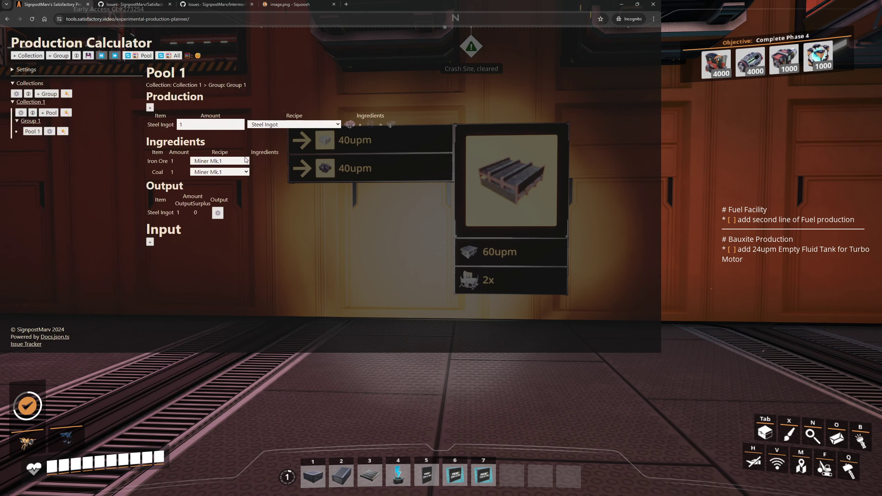
click(229, 129)
text(+2/3)
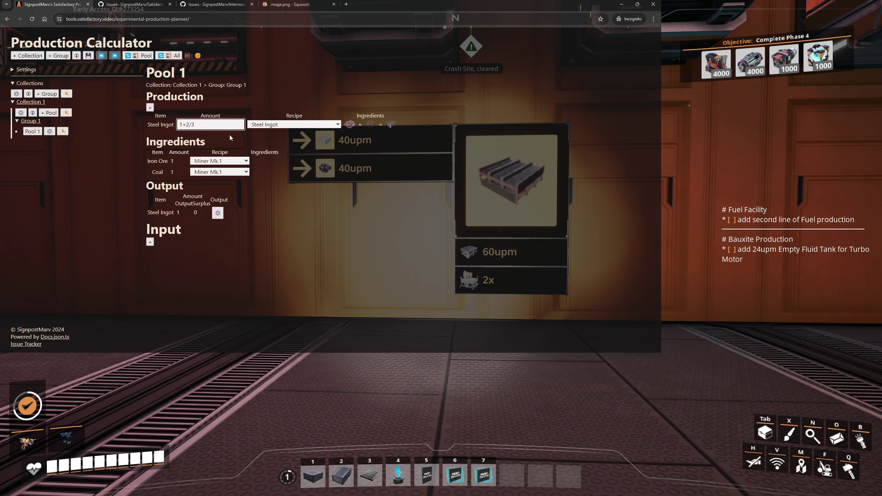
Open the saved pool JSON and copy all of it
click(89, 55)
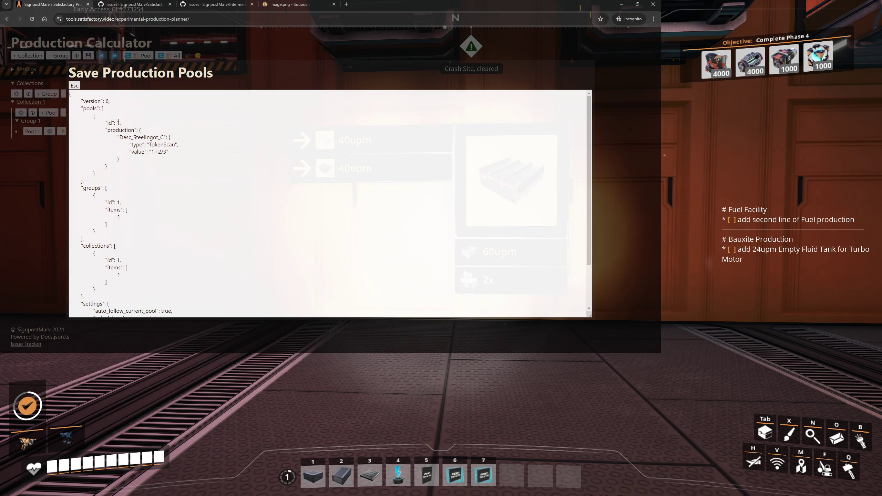
drag(170, 151, 149, 144)
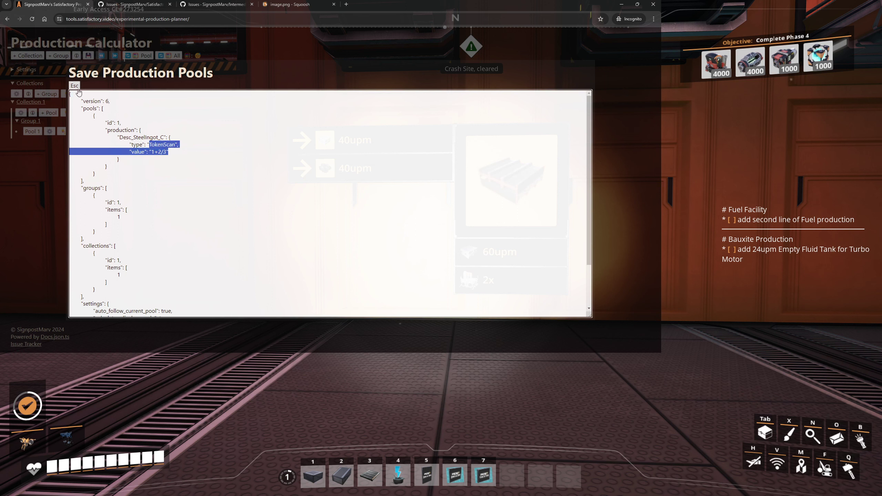
click(87, 102)
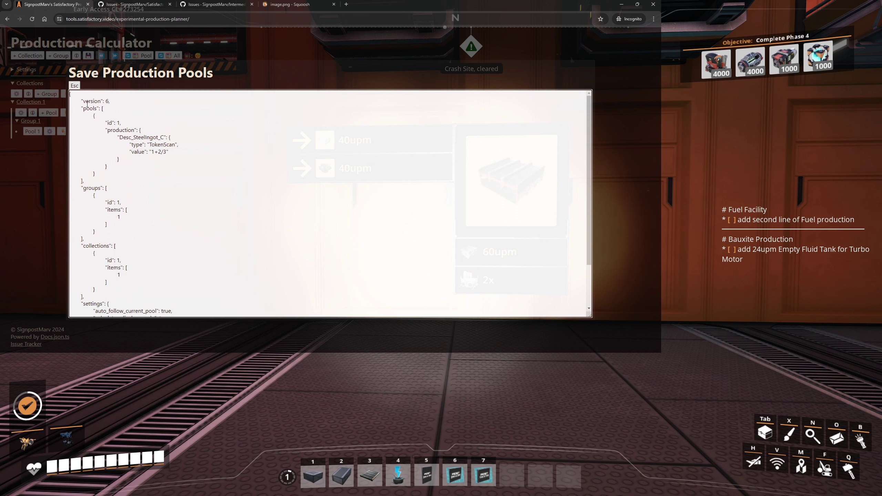
key(ctrl+a)
Reload the calculator, then load the pasted pool JSON so Steel Ingot reads 1+2/3 again
key(F5)
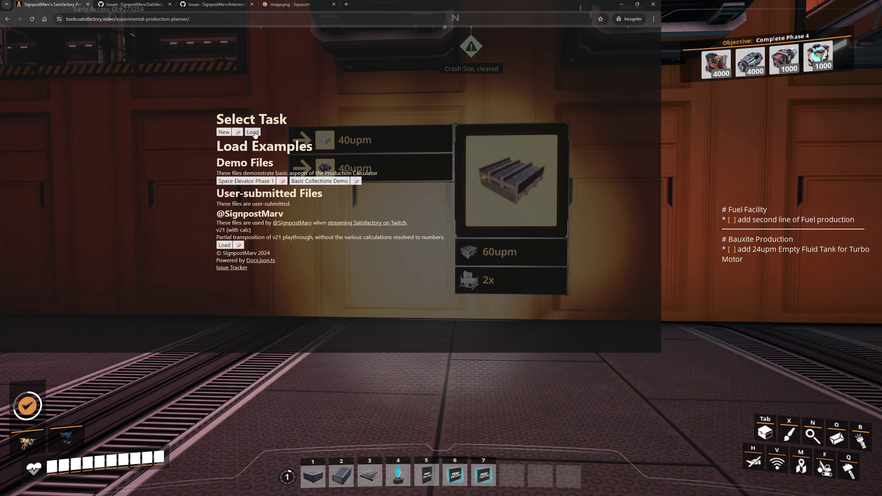
click(253, 132)
key(ctrl+v)
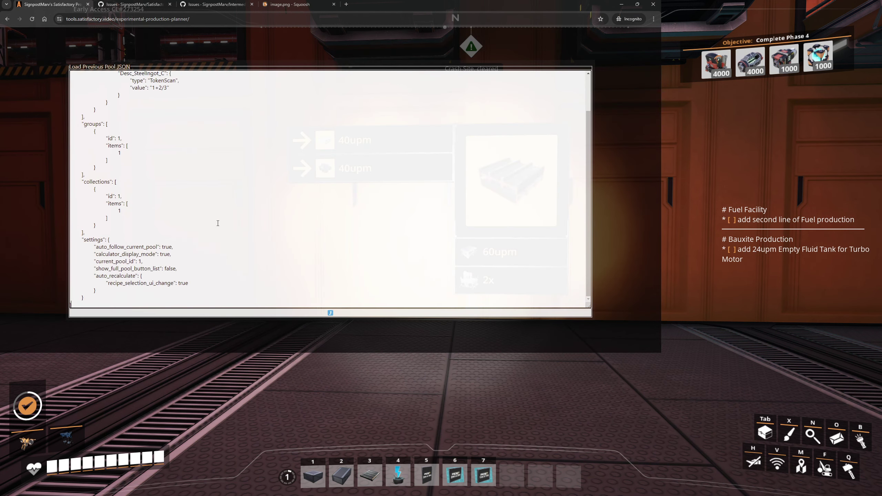
click(202, 314)
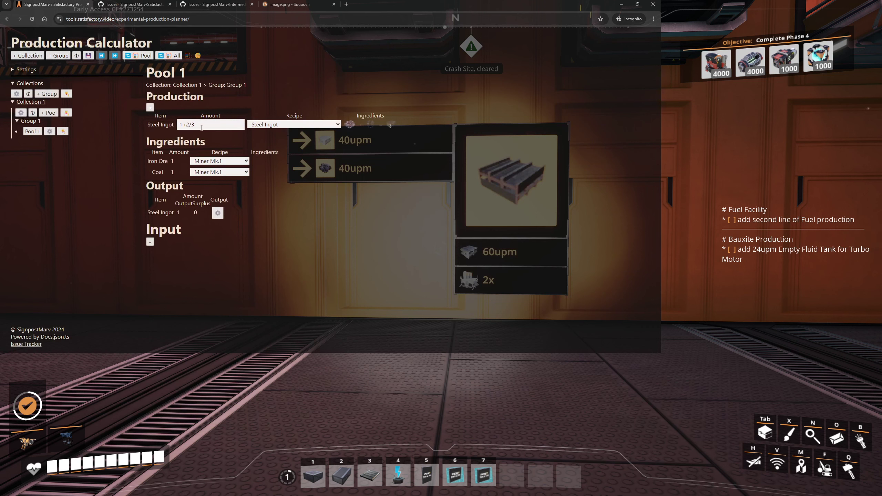
Switch to the Intermediary-Number closed issues tab and look over issues #1–#6
click(215, 4)
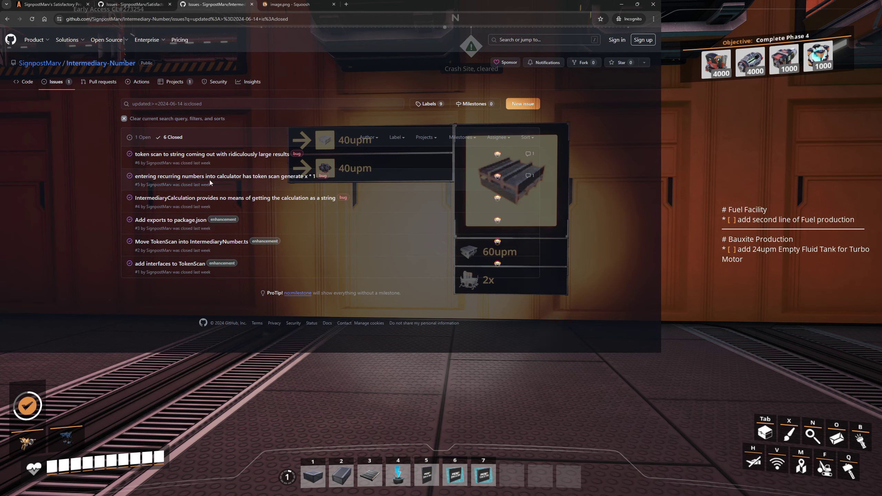
mouse_move(200, 179)
mouse_move(146, 265)
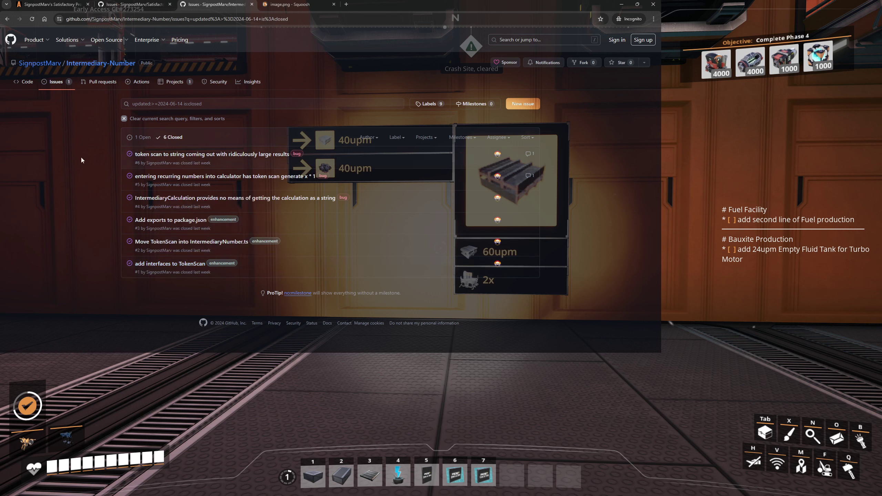
mouse_move(152, 156)
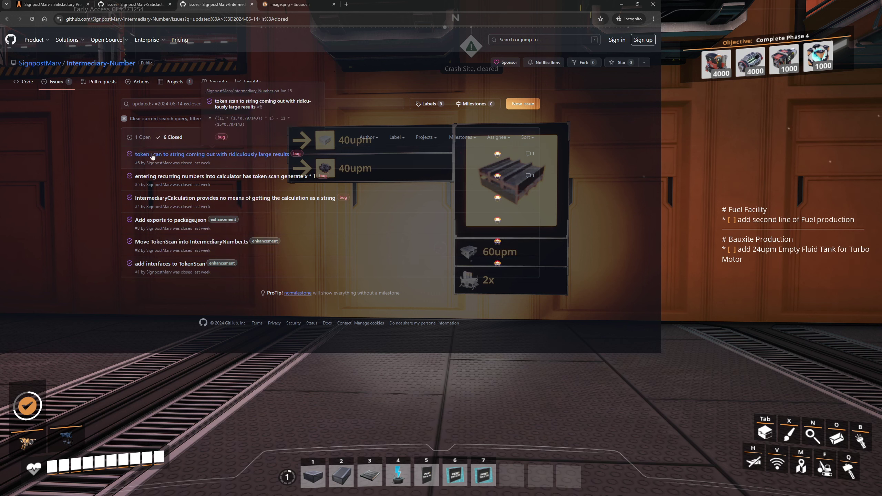
Open issue #6 and highlight parts of its expression, such as 11 * (15*0.707143)
ctrl+shift+click(153, 155)
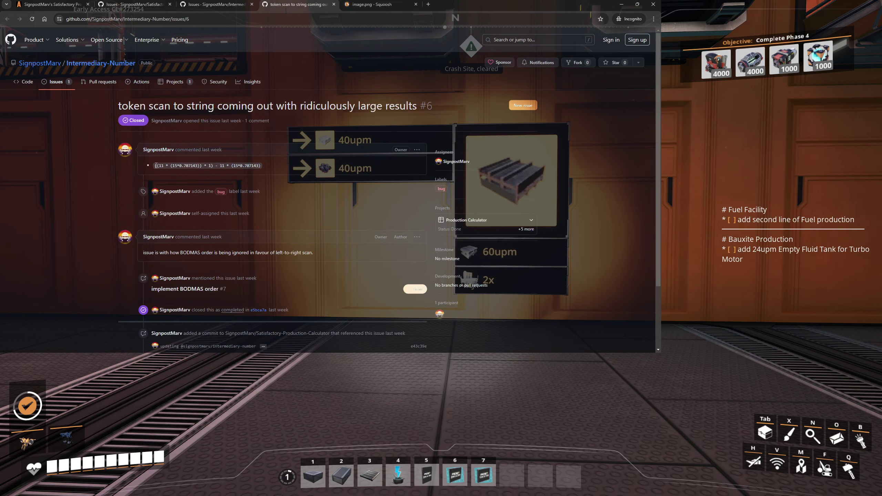
drag(155, 165, 262, 166)
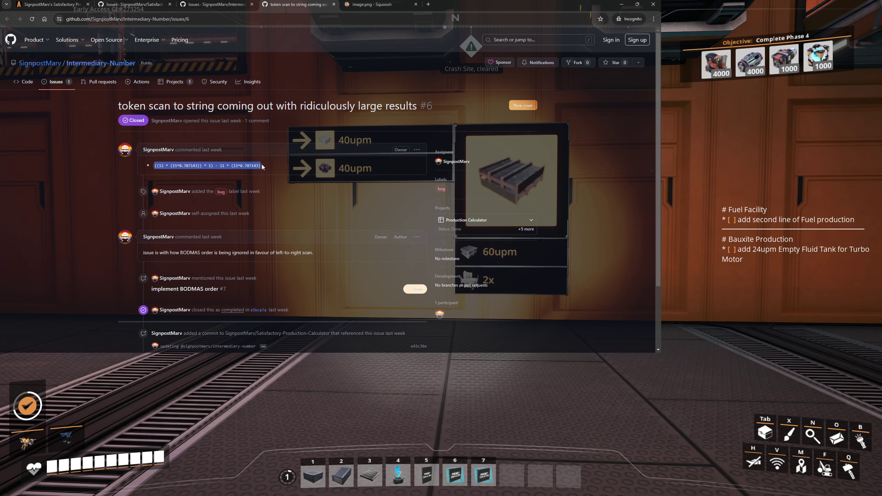
click(263, 166)
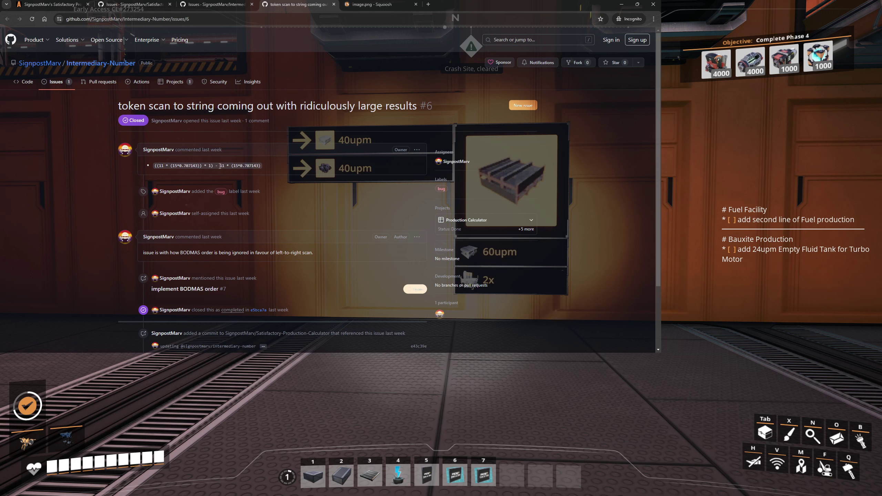
drag(219, 166, 293, 168)
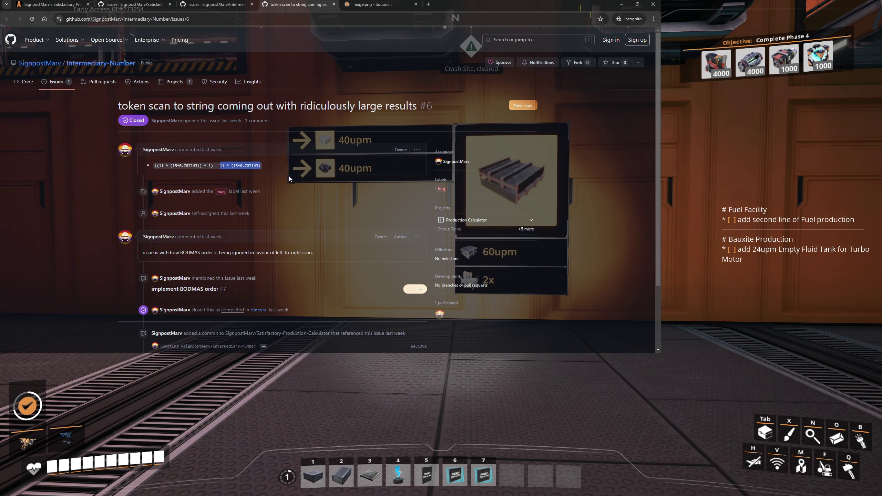
click(239, 163)
drag(225, 164, 148, 166)
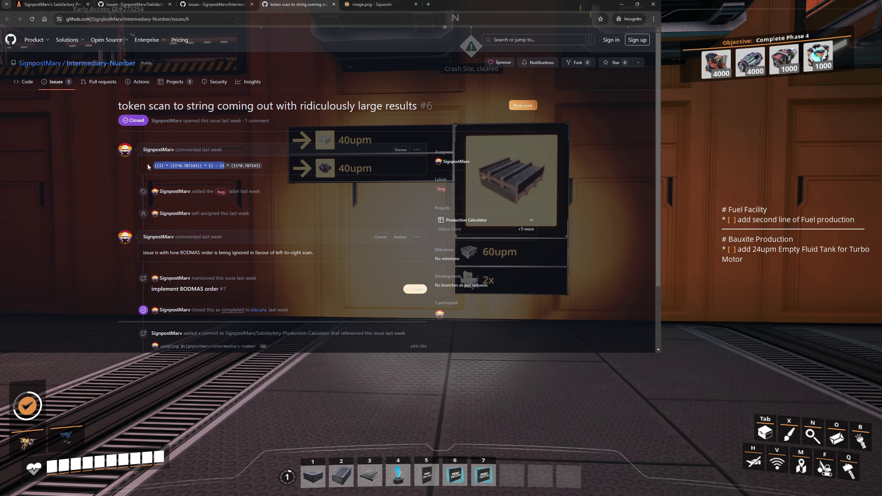
drag(232, 166, 268, 169)
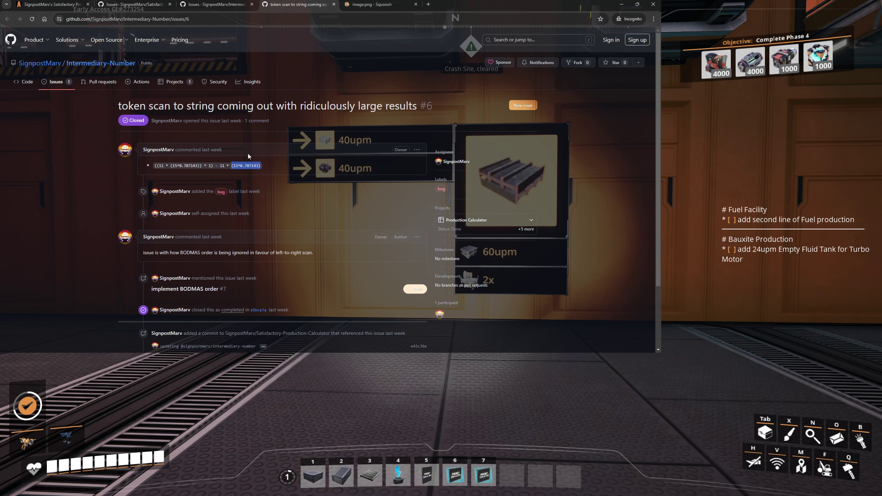
click(218, 163)
Return to the Production Calculator and select Pool 1's Steel Ingot amount 1+2/3
click(122, 1)
click(52, 5)
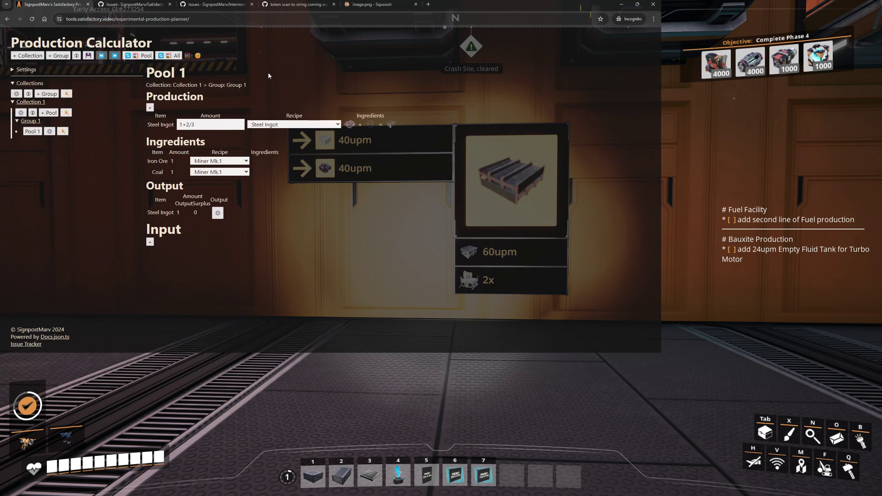
click(197, 127)
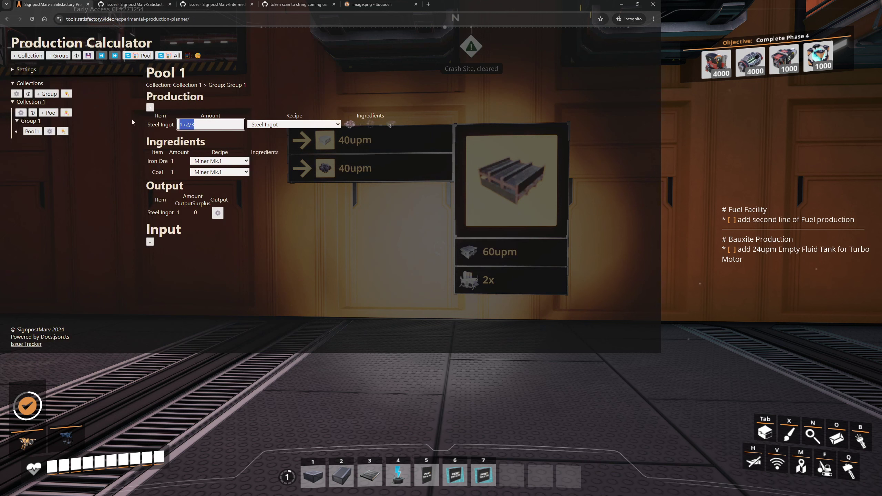